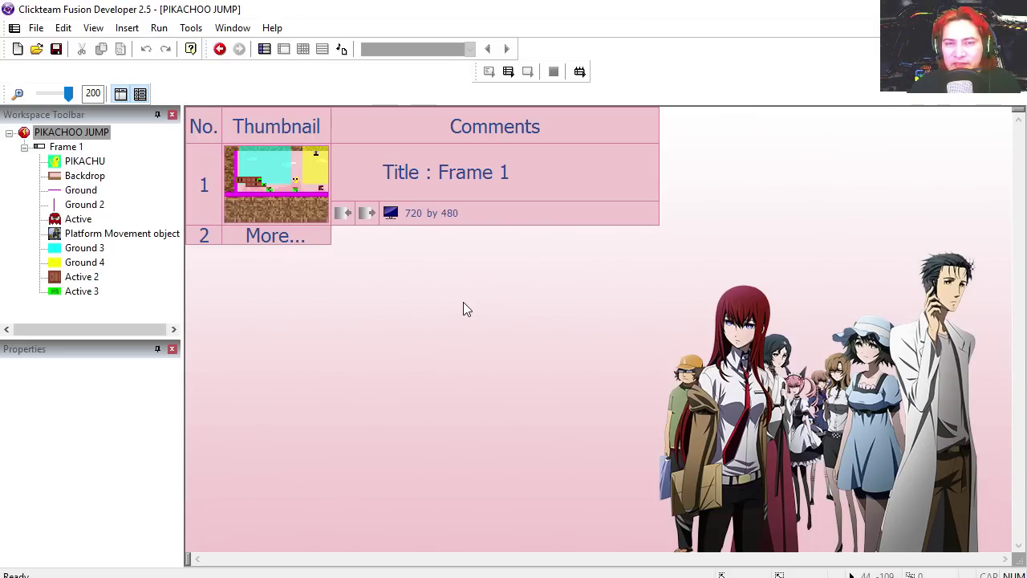
- Run the finished example and playtest Pikachu jumping over and climbing the crates to examine how the red enemy reacts
key(F8)
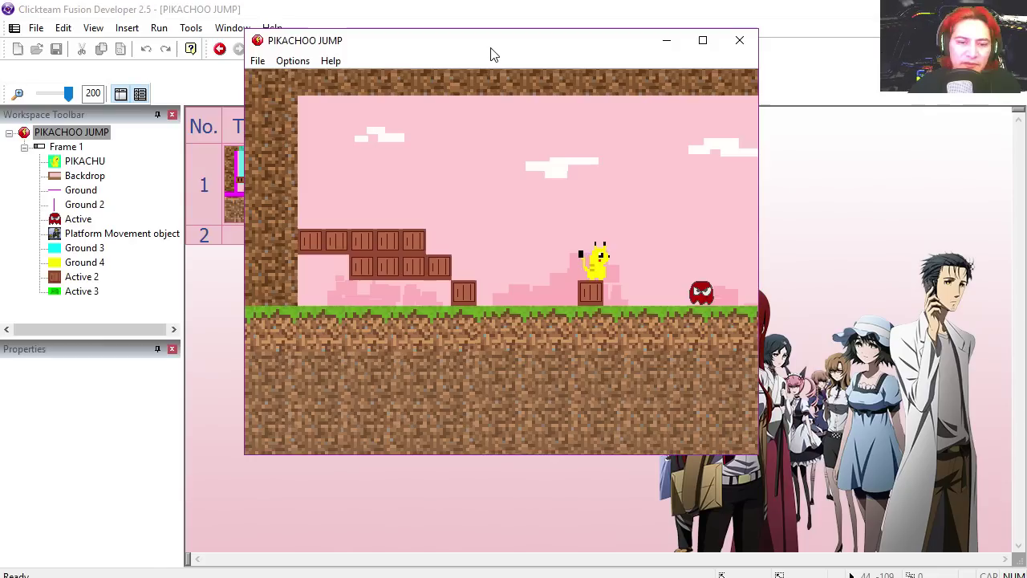
key(Left)
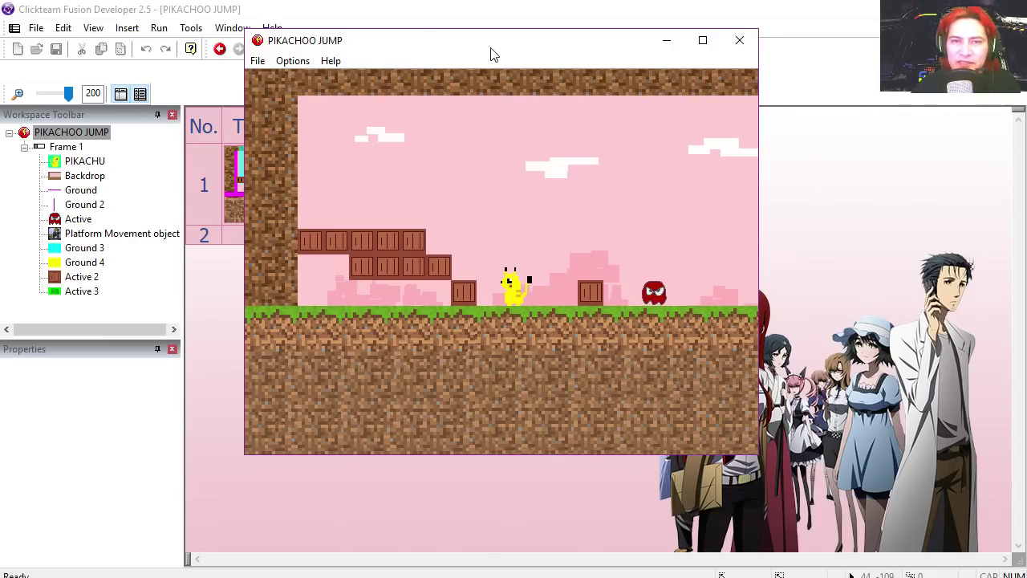
key(Up)
key(Left)
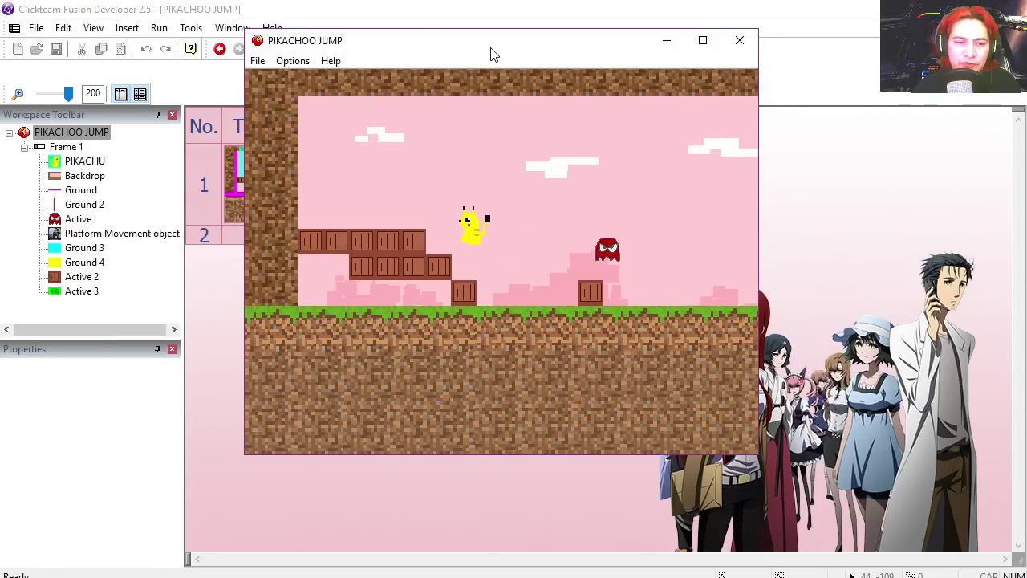
key(Up)
key(Left)
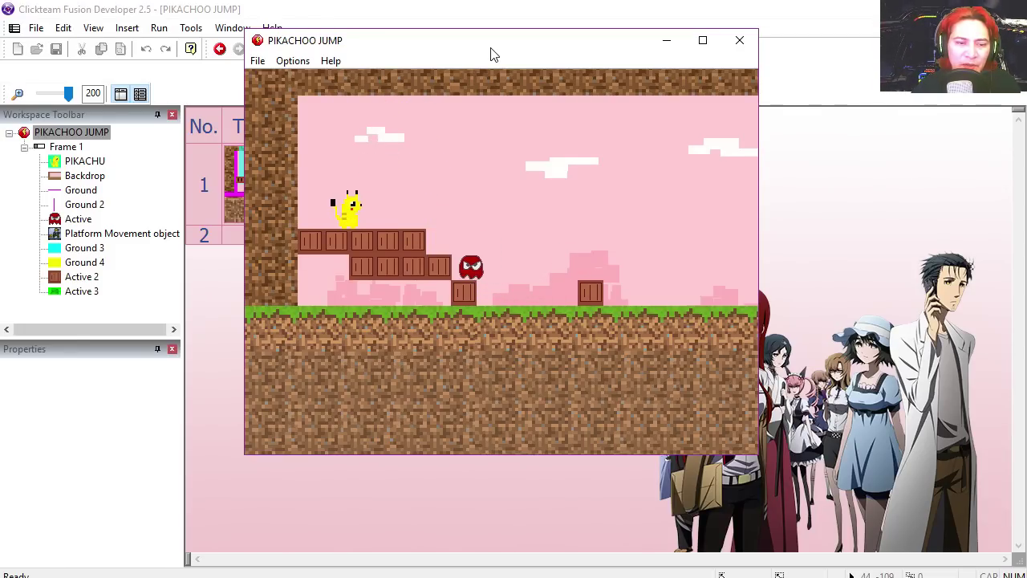
key(Left)
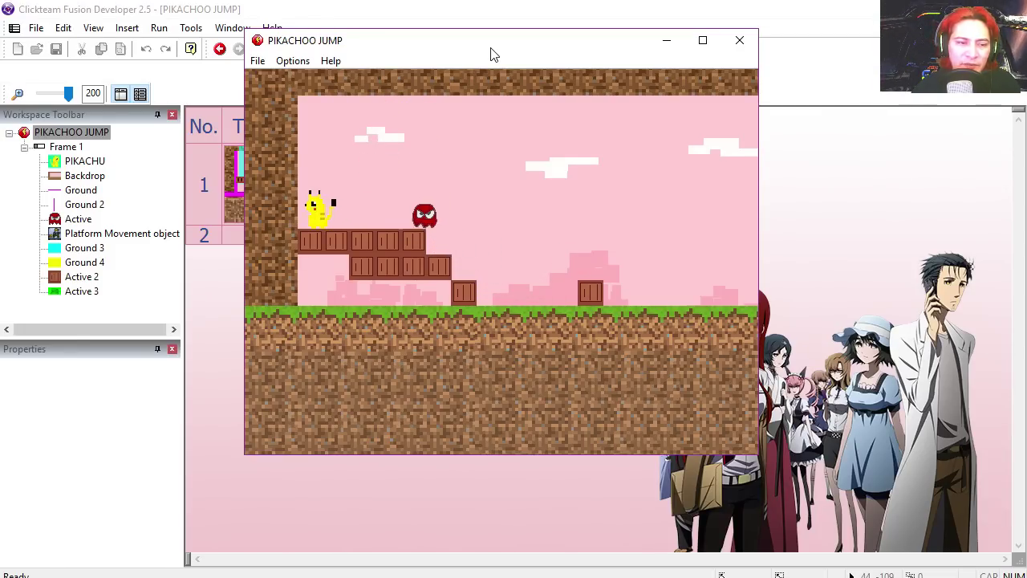
key(Right)
key(Right)
key(space)
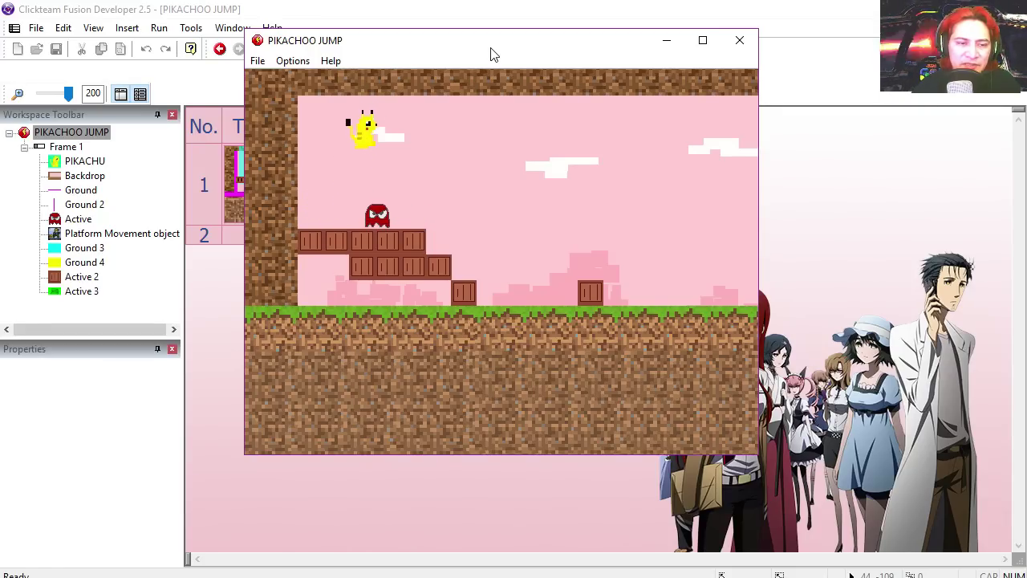
key(Up)
key(Right)
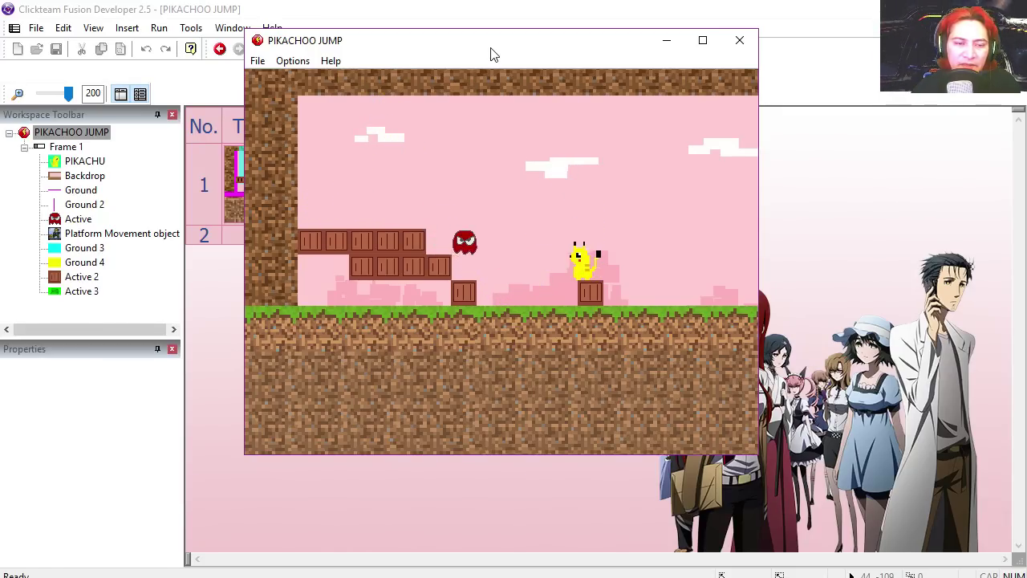
key(Right)
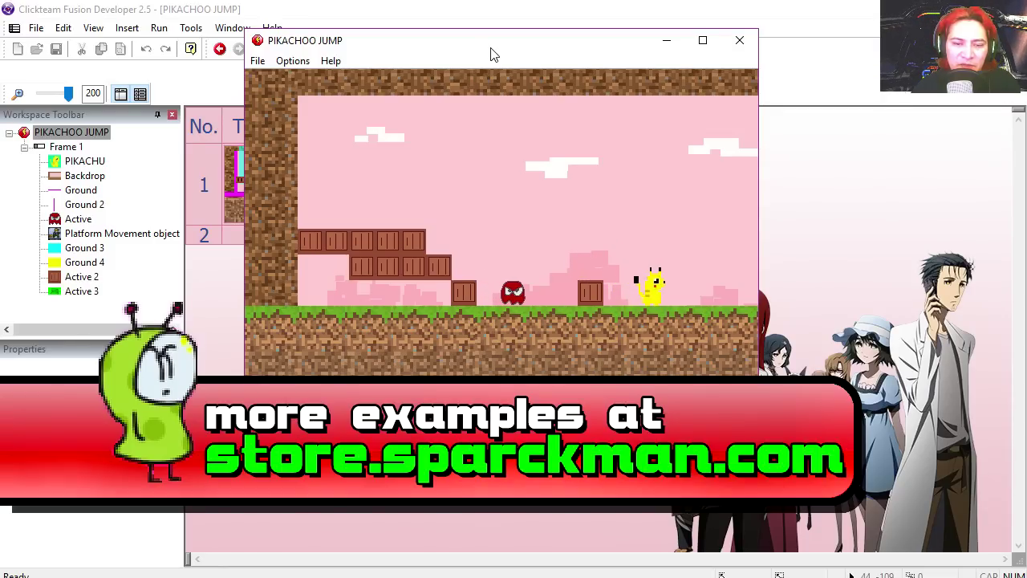
key(Right)
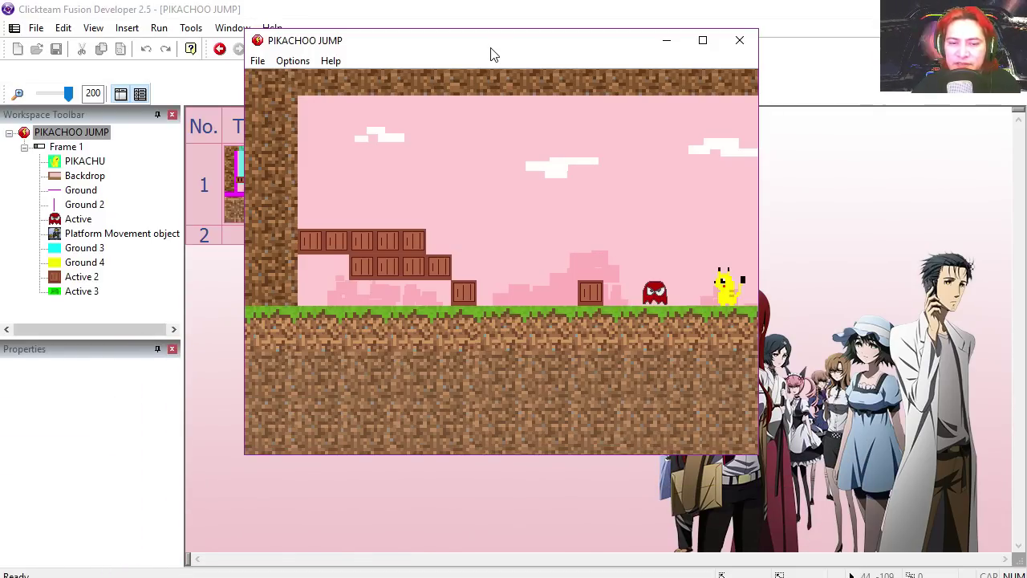
key(Up)
key(Left)
key(Up)
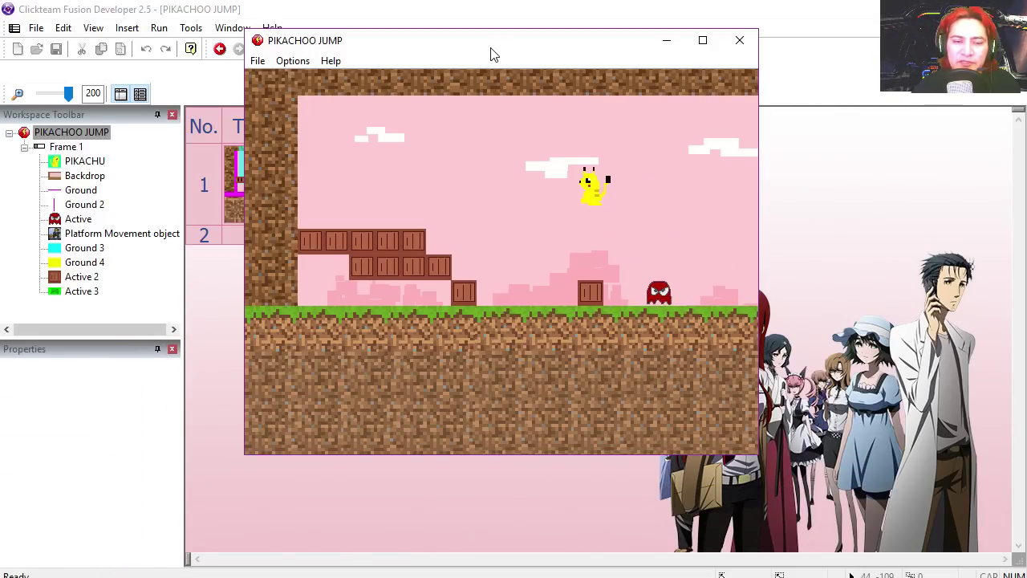
key(Up)
key(Left)
key(Up)
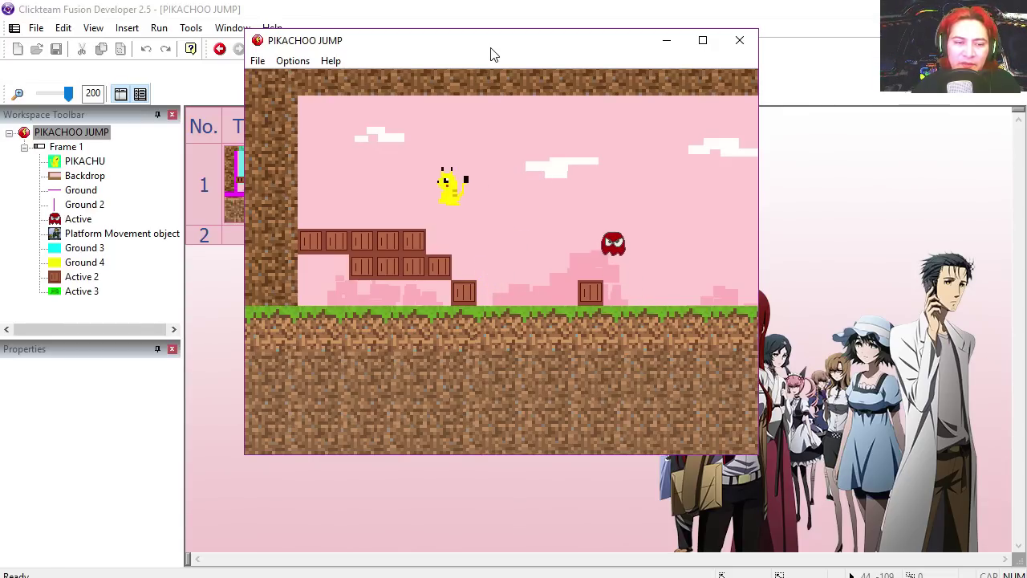
key(Up)
key(Left)
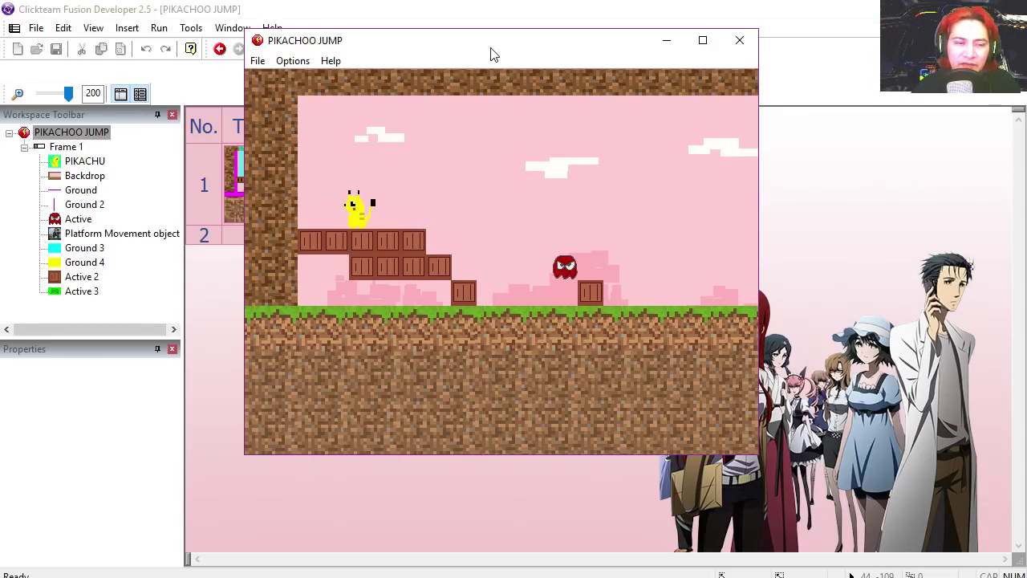
key(Right)
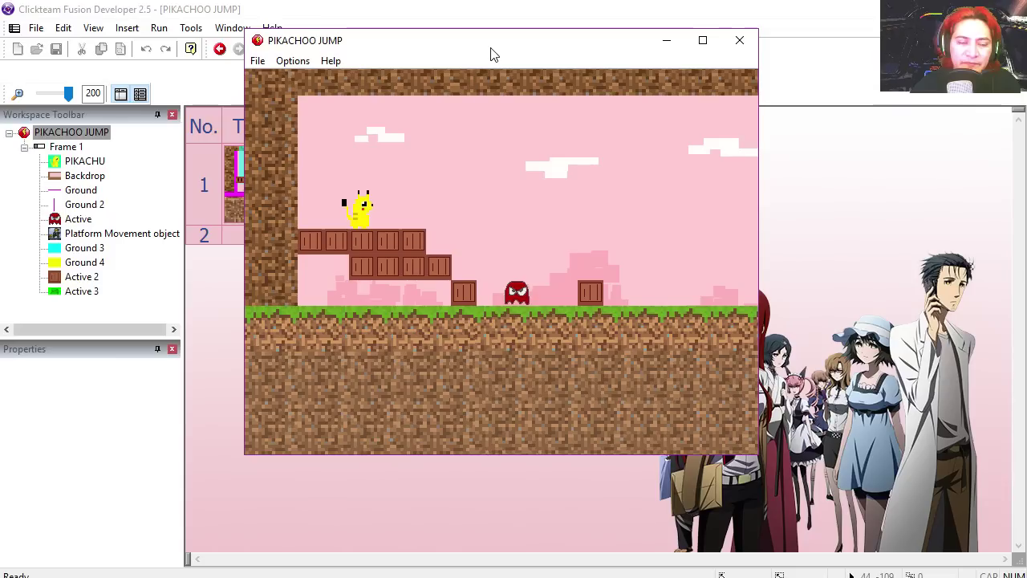
key(Left)
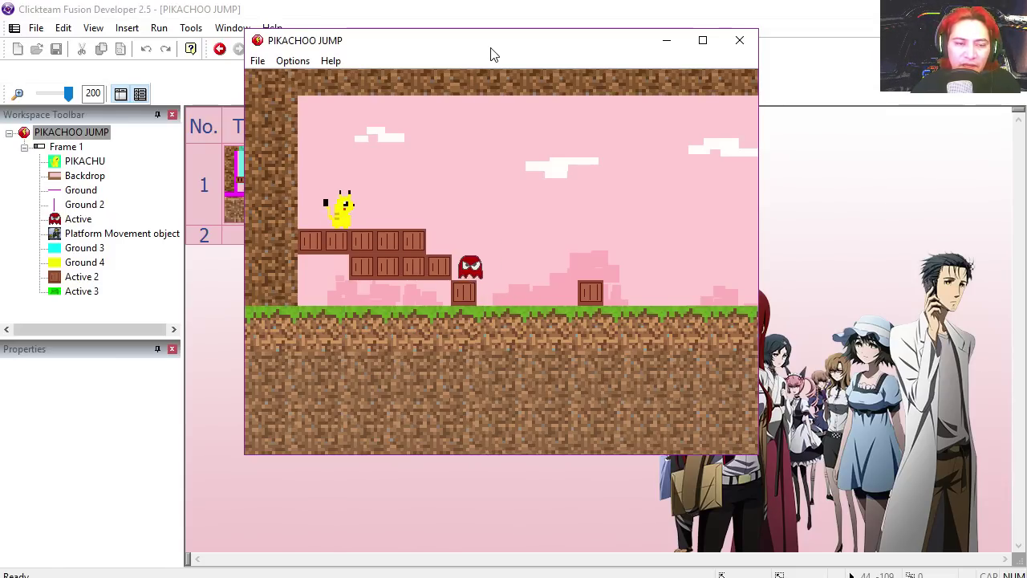
key(Left)
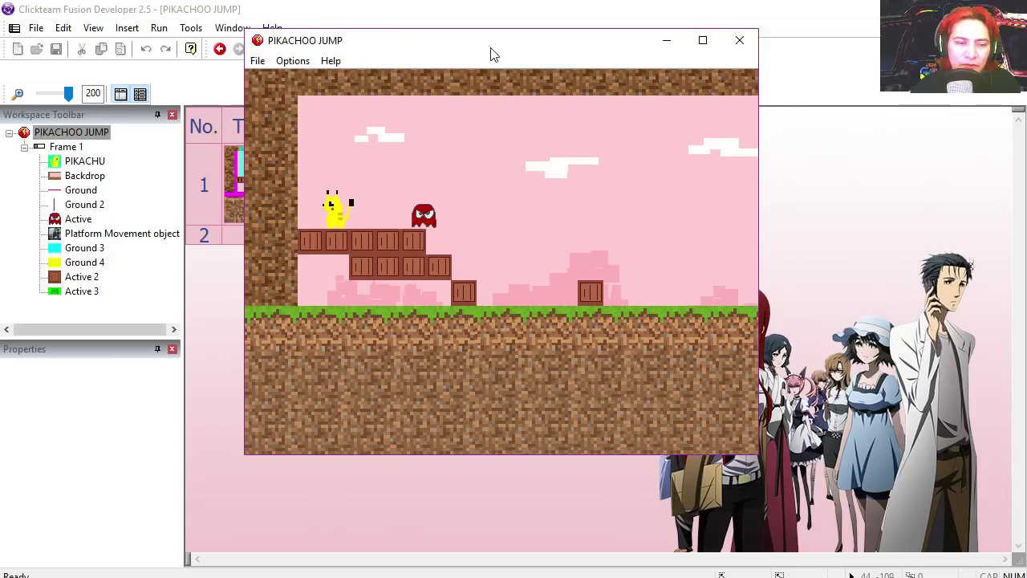
key(Right)
key(Right)
key(Up)
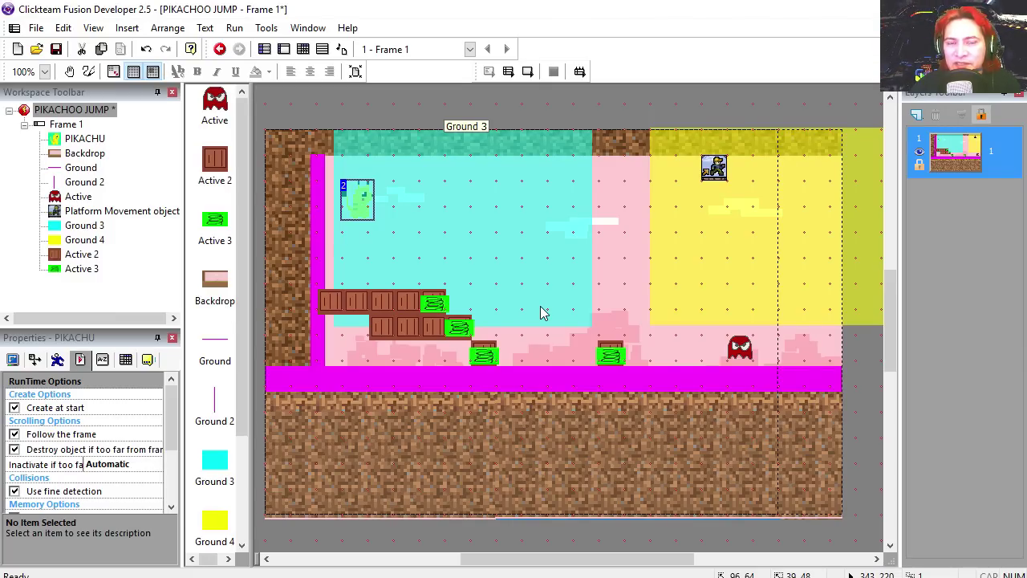
- Inspect PIKACHU's Walking animation frames enlarged in the image editor, and leave it without changes
middle_drag(604, 318, 624, 303)
click(600, 293)
click(650, 237)
double_click(649, 236)
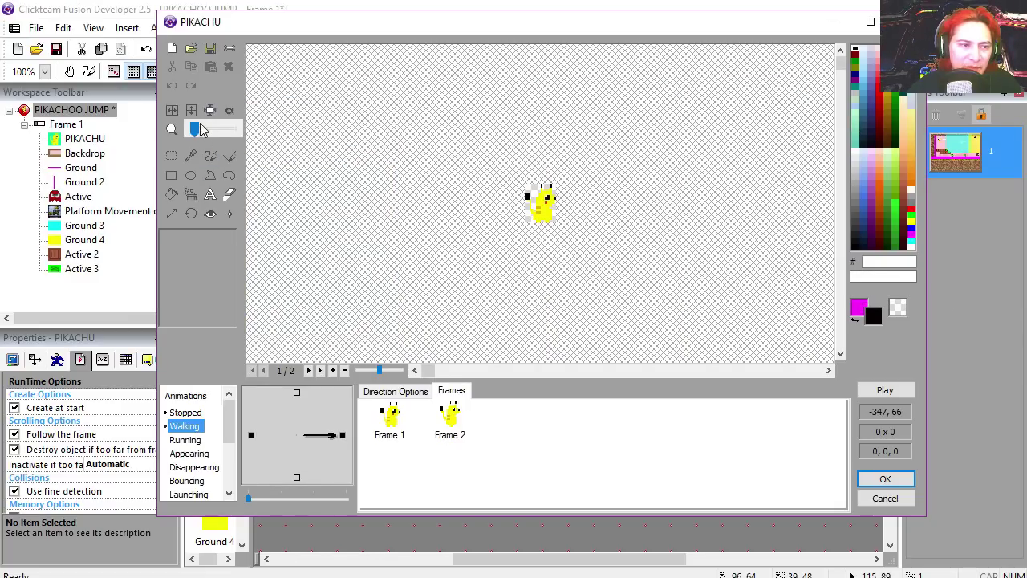
drag(201, 131, 215, 129)
click(885, 389)
click(566, 241)
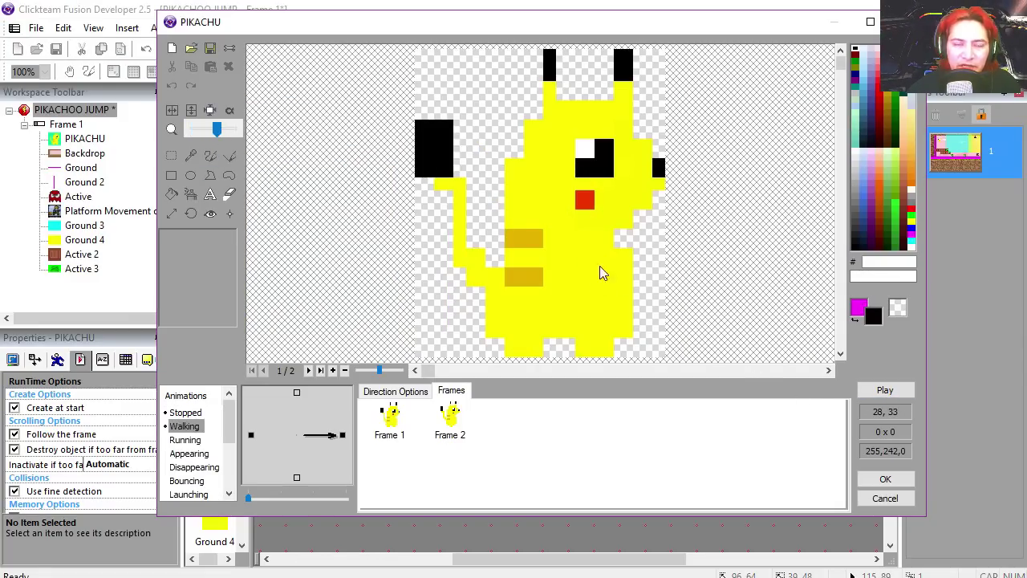
click(885, 498)
- Inspect the cyan Ground 3 image and both Stopped frames of the red Active enemy without changing them
double_click(542, 212)
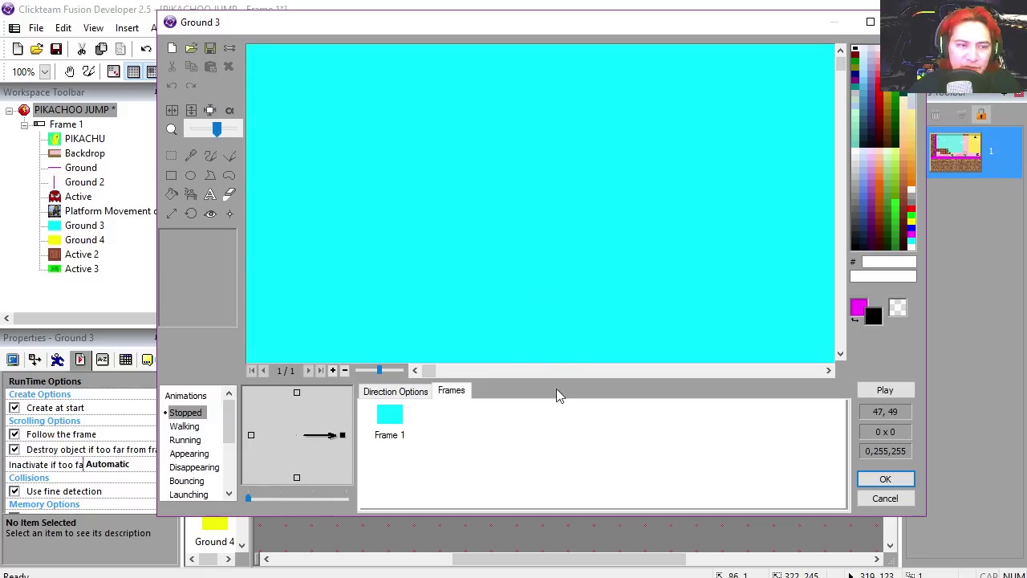
drag(216, 129, 194, 130)
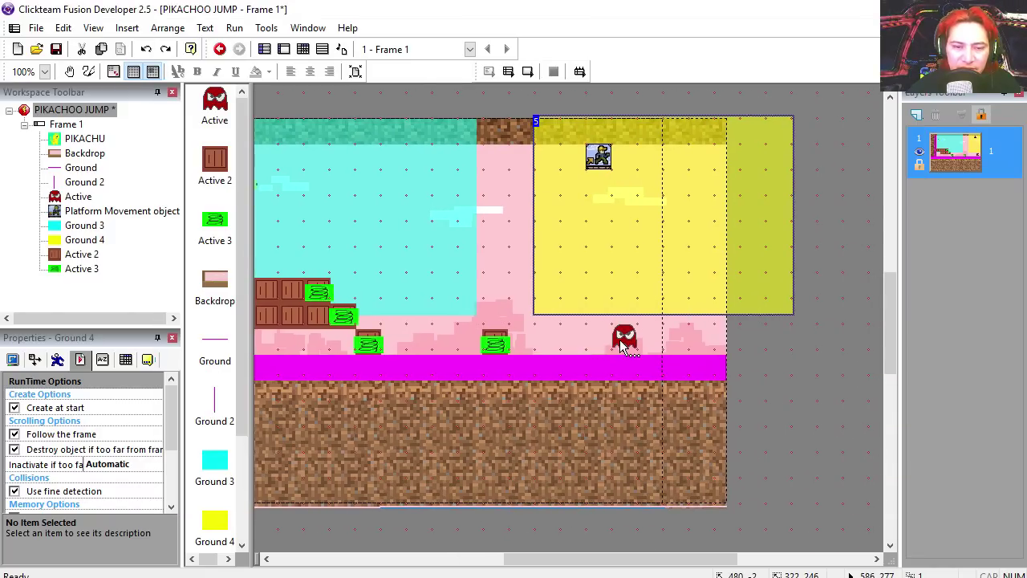
double_click(622, 342)
drag(195, 130, 236, 141)
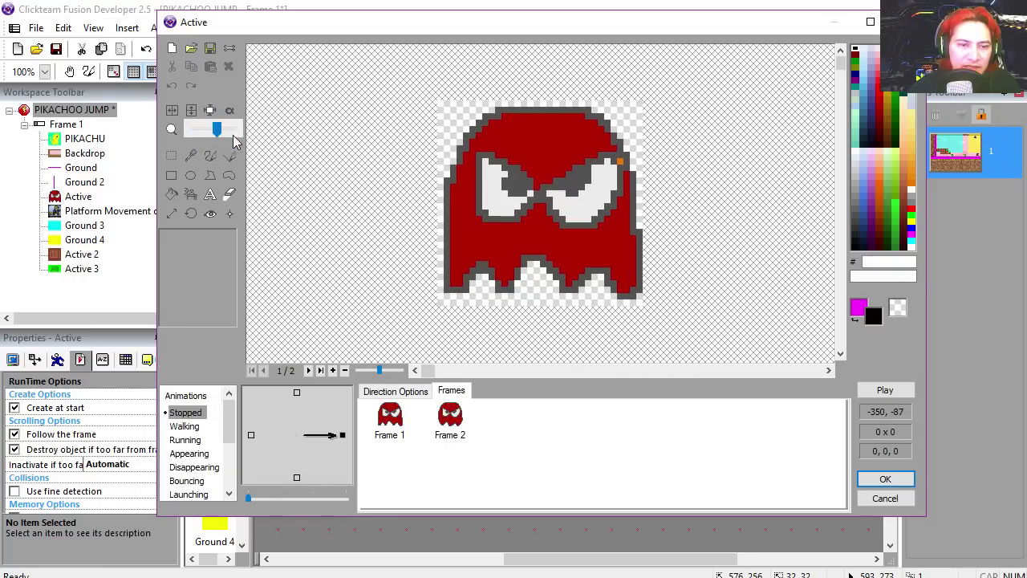
click(453, 423)
click(395, 425)
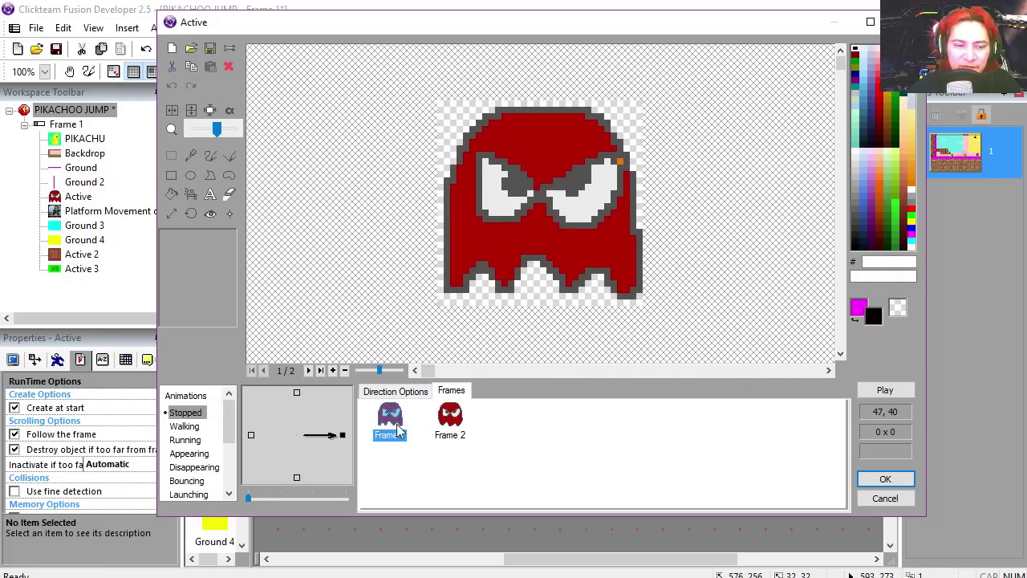
click(885, 499)
- Inspect the Active 2 crate image and the magenta Ground and Ground 2 objects in the frame
double_click(494, 332)
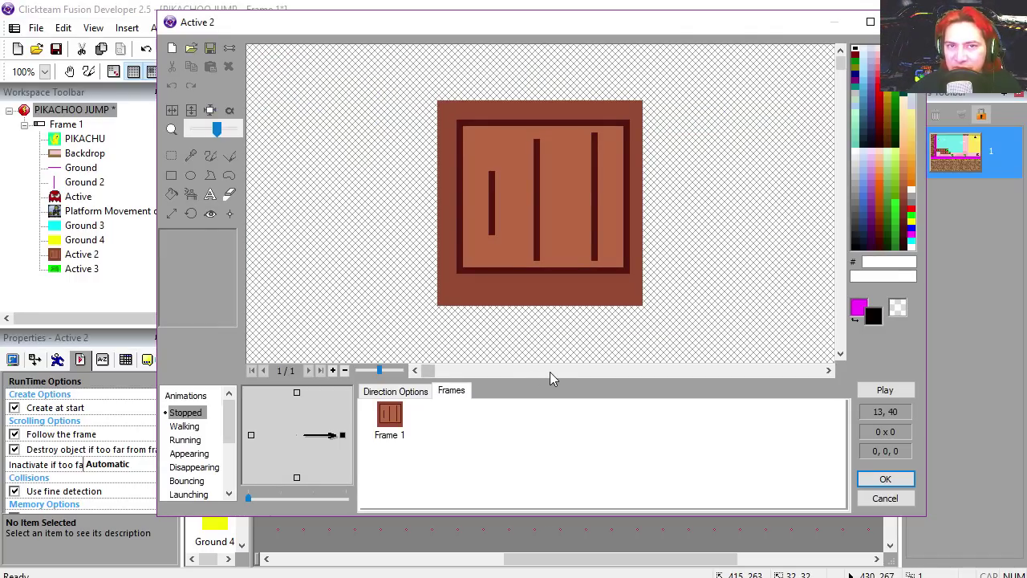
key(Escape)
double_click(534, 365)
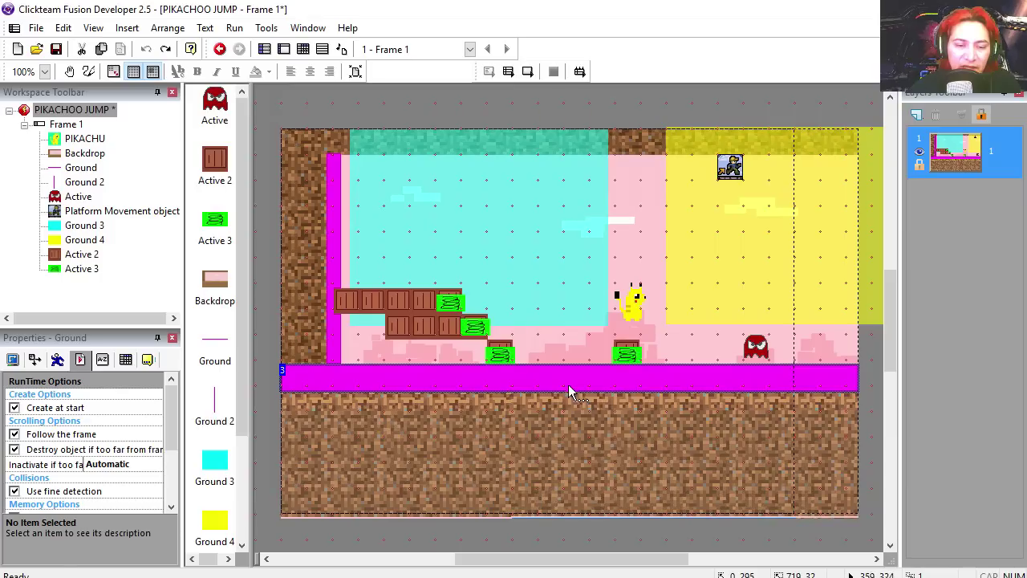
ctrl+click(335, 344)
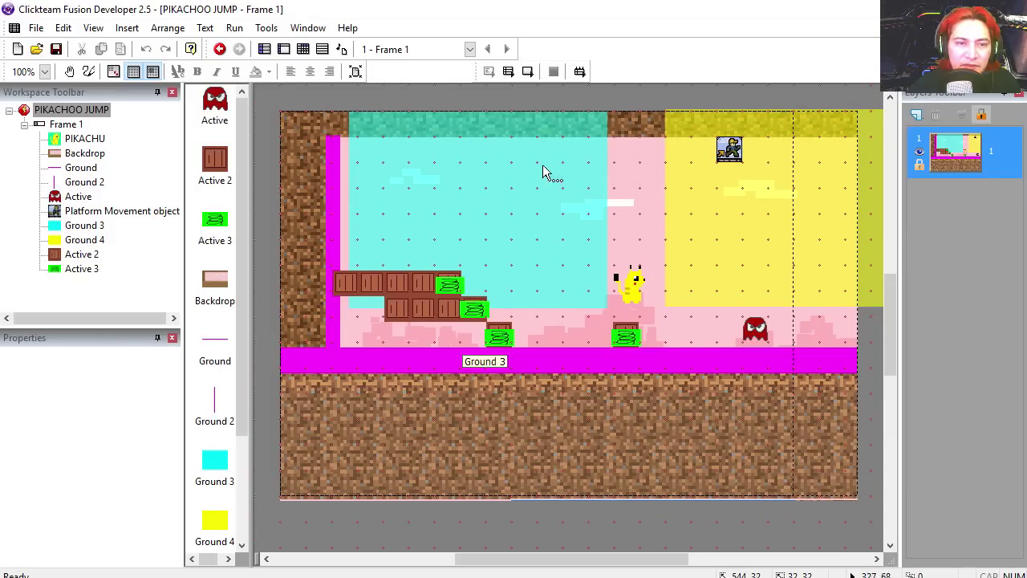
- Run the application and playtest Pikachu's walking and jumping around the single crate near the red enemy
key(F8)
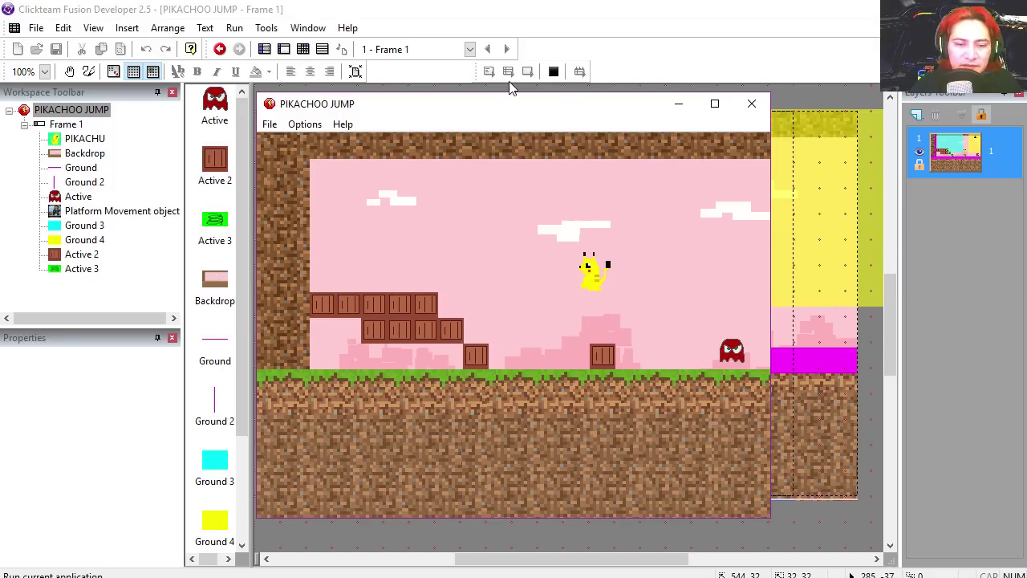
key(Right)
key(space)
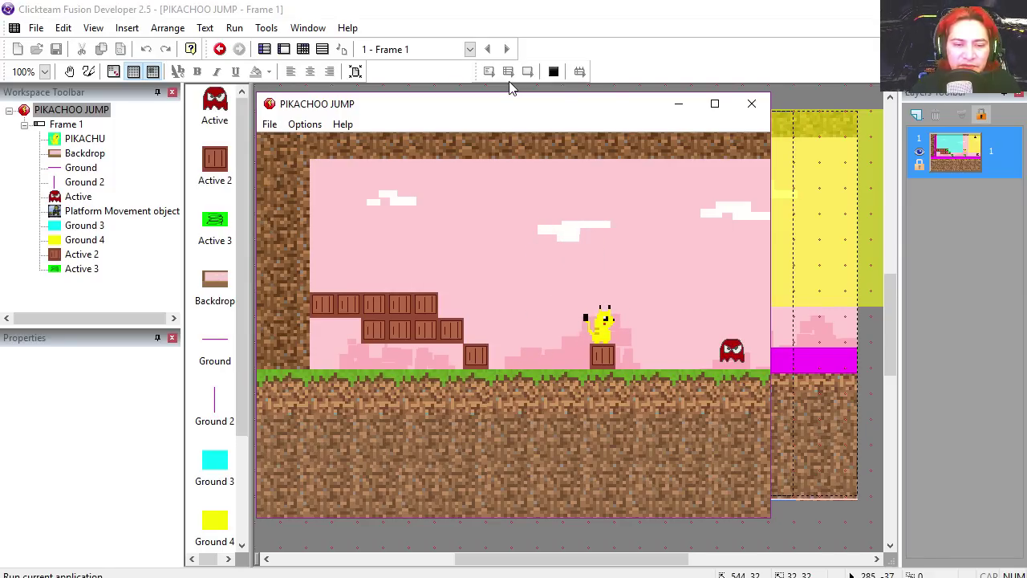
key(Left)
key(Up)
key(Right)
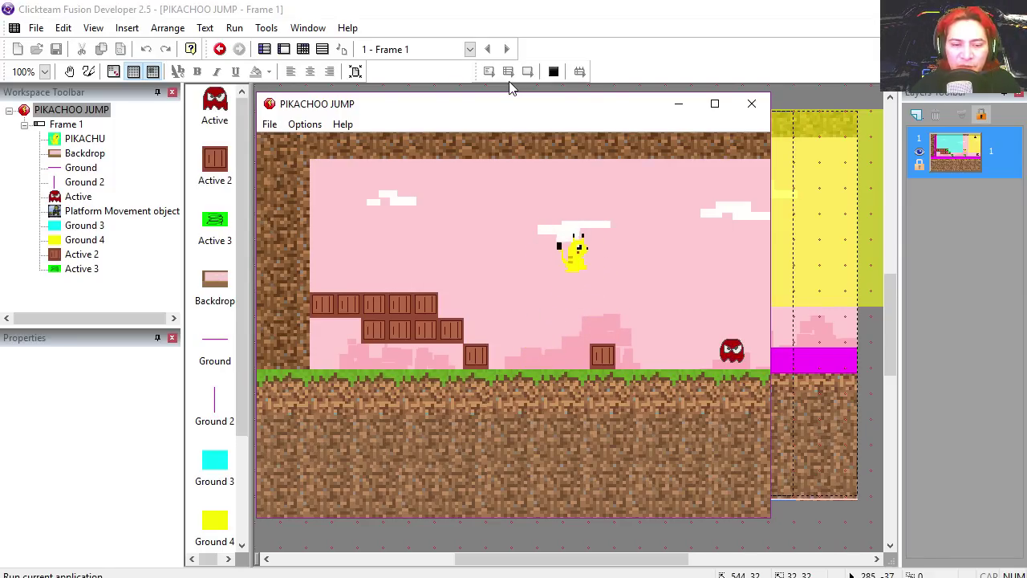
key(Left)
key(Up)
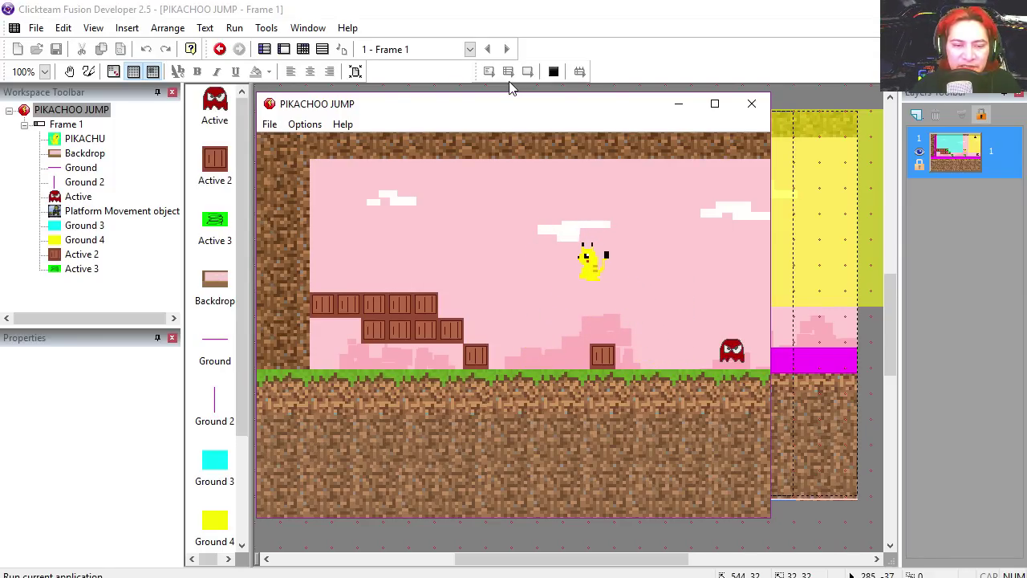
key(Left)
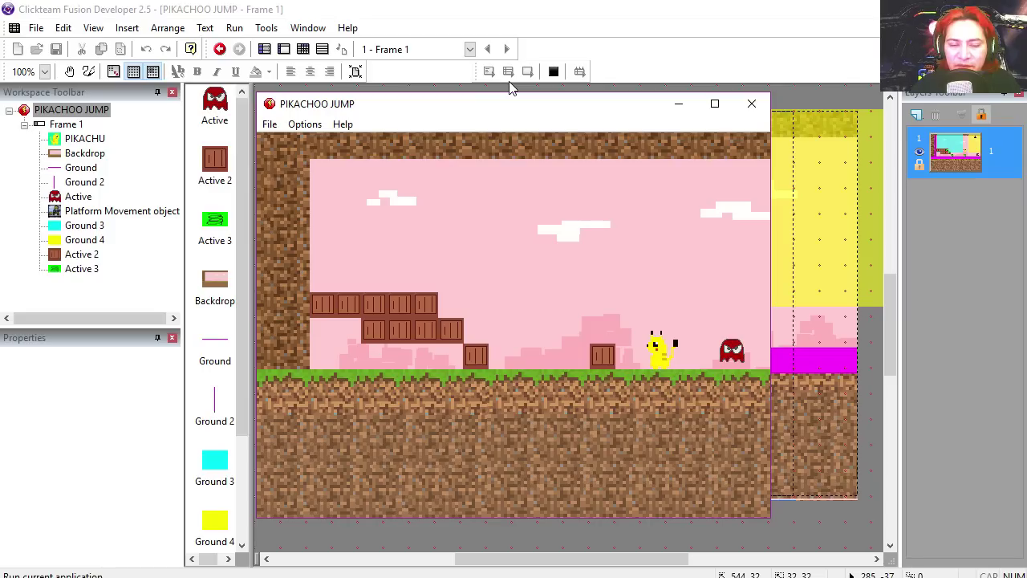
key(Right)
key(Right)
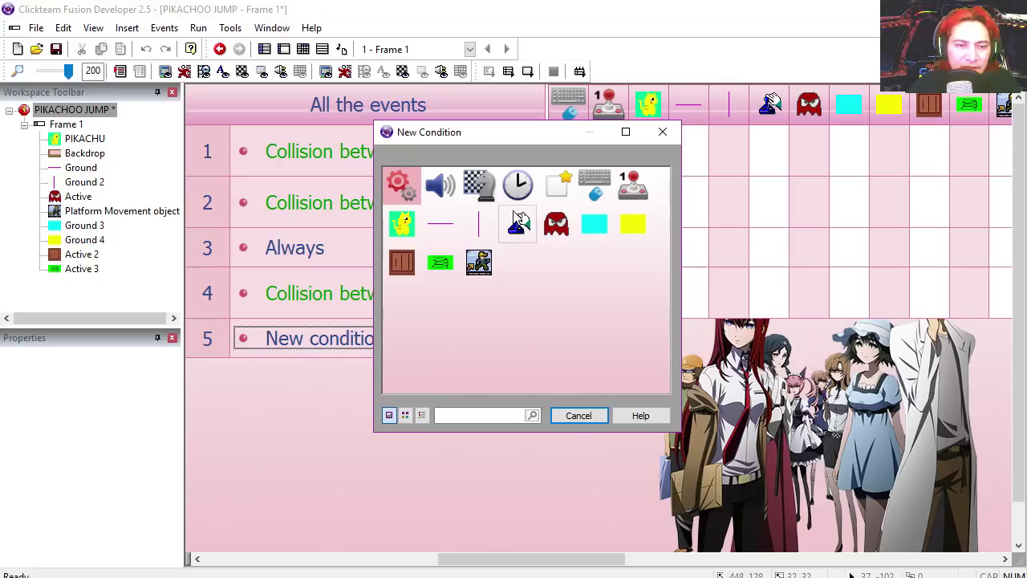
- Add a Start of Frame condition and move the new event to the first row of the event list
right_click(492, 194)
click(512, 207)
click(345, 337)
drag(227, 353, 215, 155)
- Add an action for the Platform Movement object to the Start of Frame event, and test-run the current frame
drag(445, 560, 816, 559)
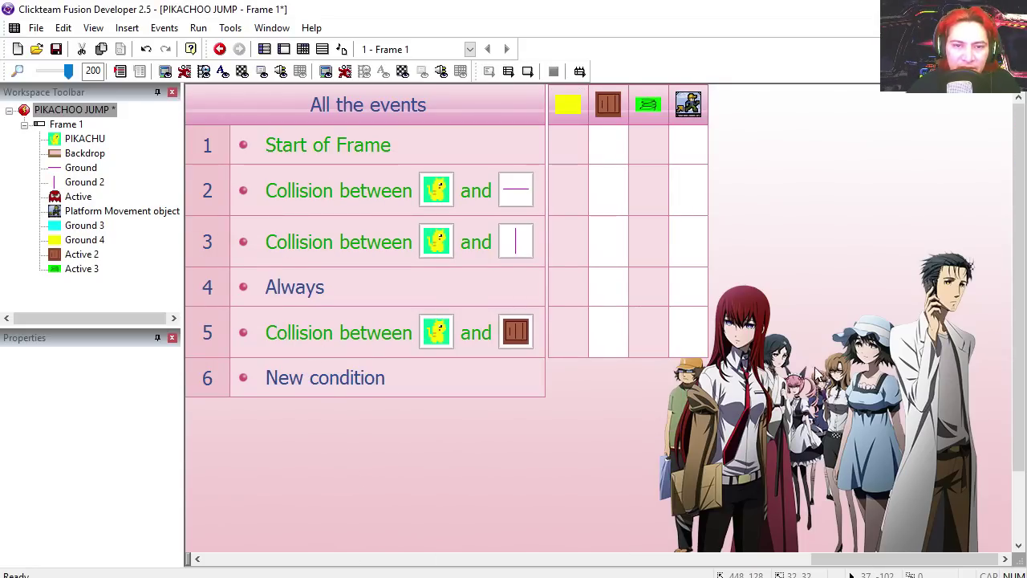
right_click(688, 152)
click(730, 208)
click(550, 200)
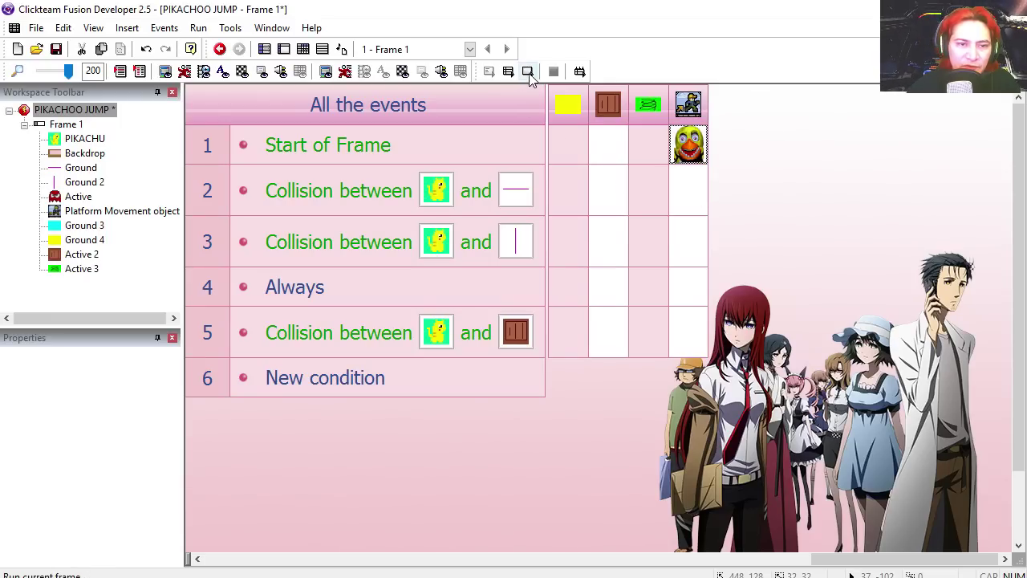
click(528, 72)
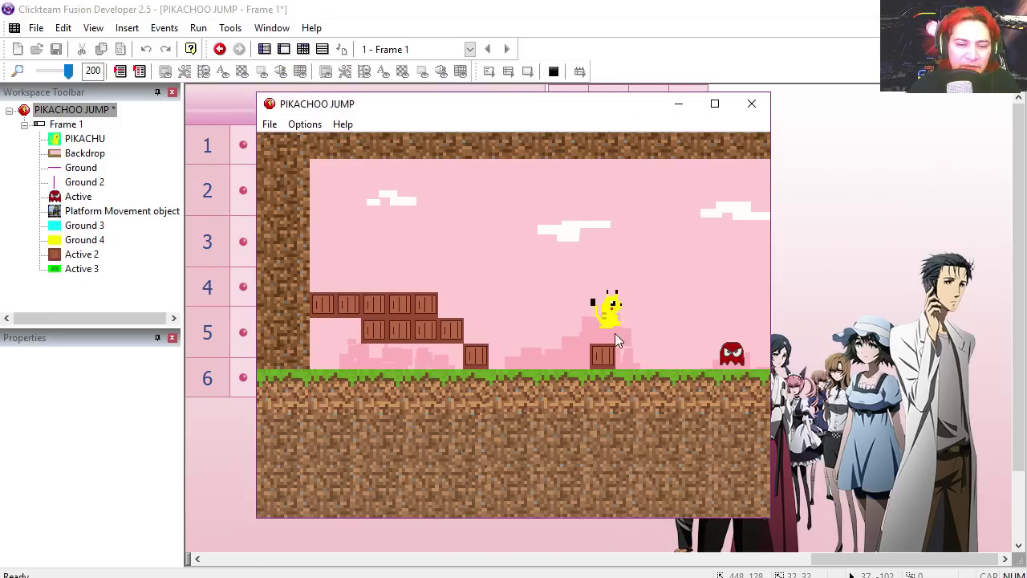
click(751, 107)
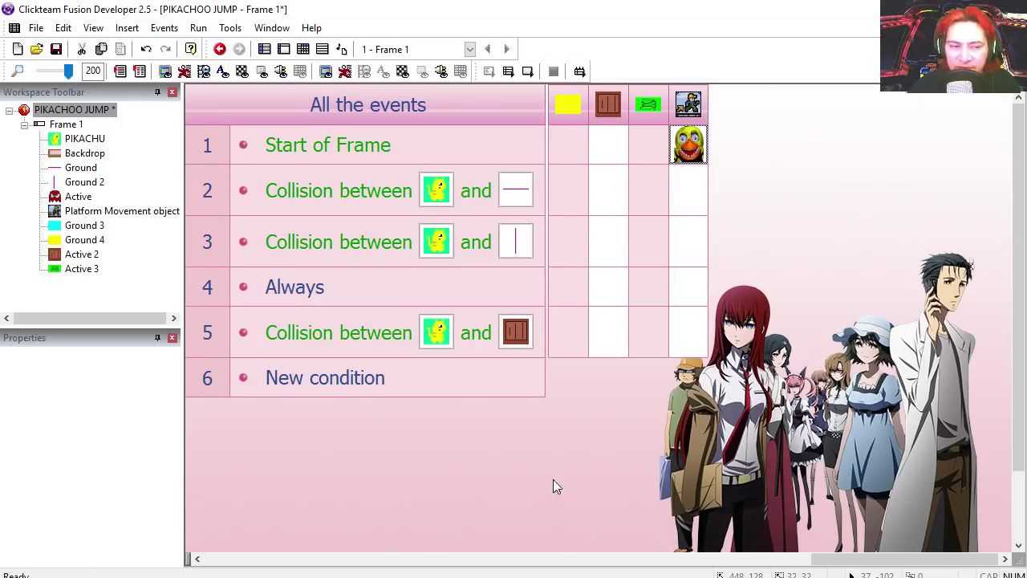
- Add a new event 6 with the Platform Movement object's "Test for obstacle overlap" condition
double_click(325, 377)
click(477, 263)
mouse_move(610, 292)
click(740, 293)
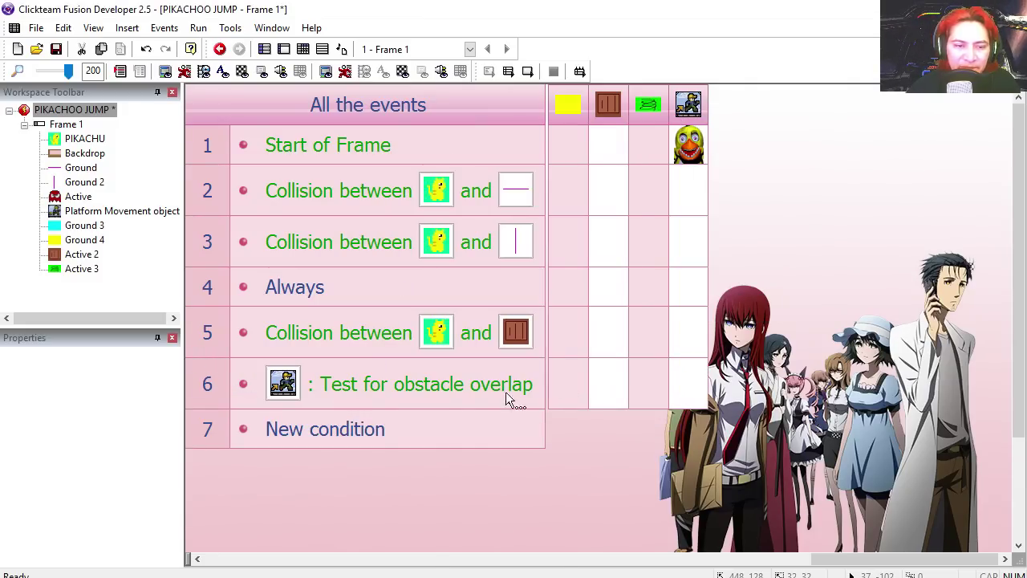
- Add a second condition to event 6 for a collision between the red Active enemy and the horizontal Ground object
right_click(508, 396)
click(452, 427)
click(553, 239)
mouse_move(606, 241)
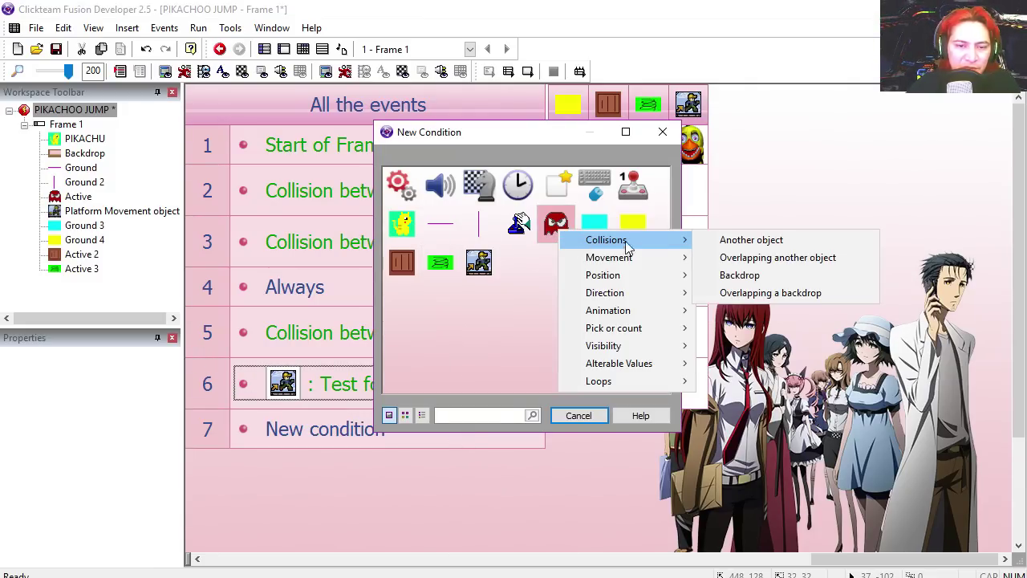
click(737, 242)
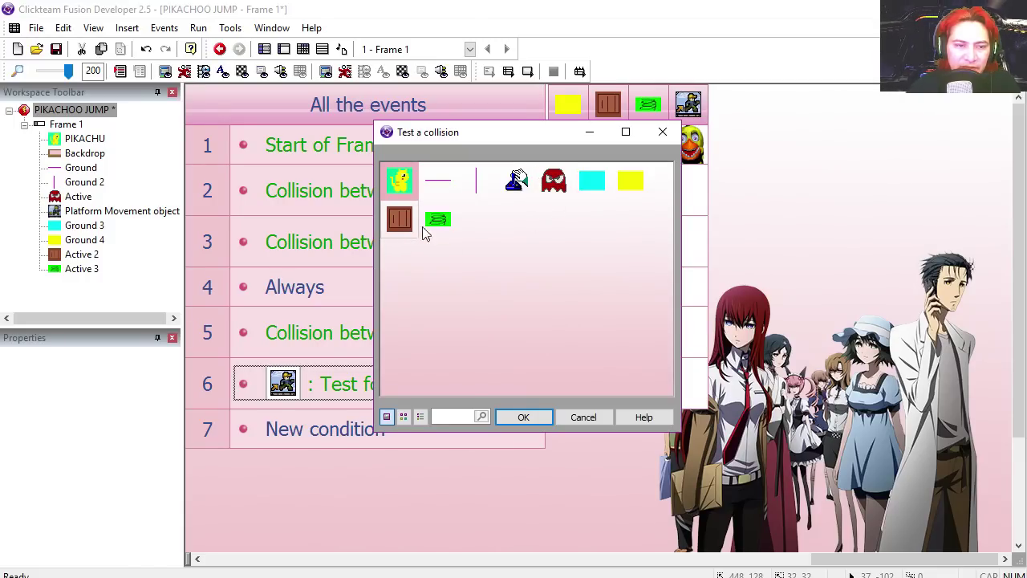
double_click(450, 182)
- Give event 6 the Platform Movement action "Selected object overlaps an obstacle" and test-run the frame
click(675, 473)
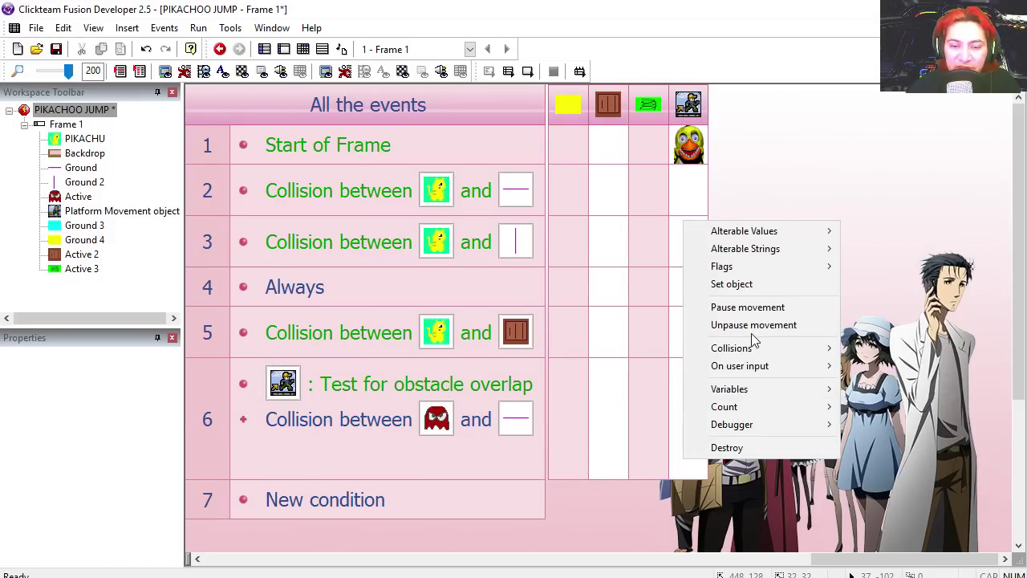
mouse_move(754, 348)
click(596, 348)
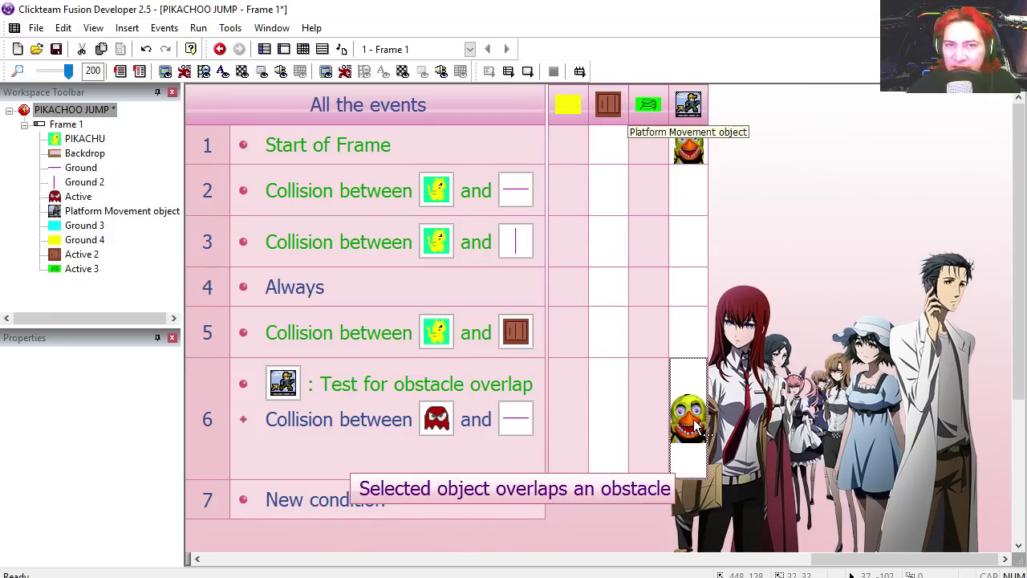
click(527, 71)
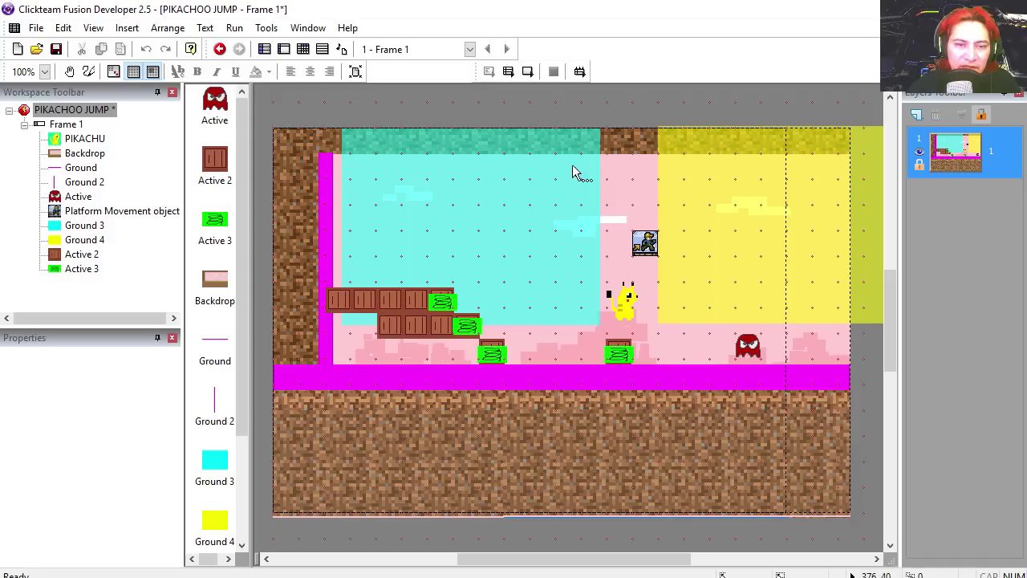
- Make the cyan Ground 3 and yellow Ground 4 objects visible at start
click(584, 215)
ctrl+click(722, 228)
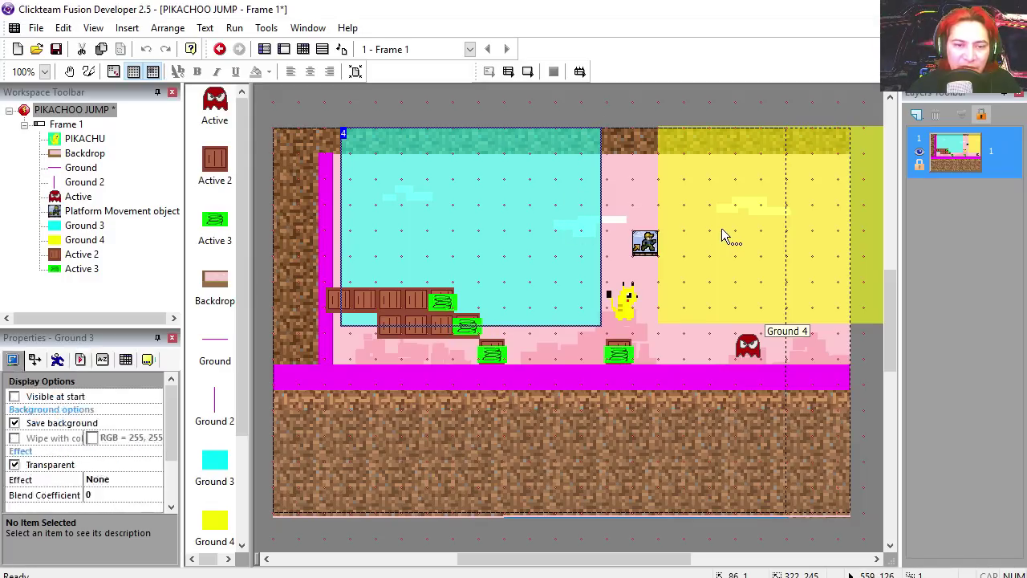
click(13, 360)
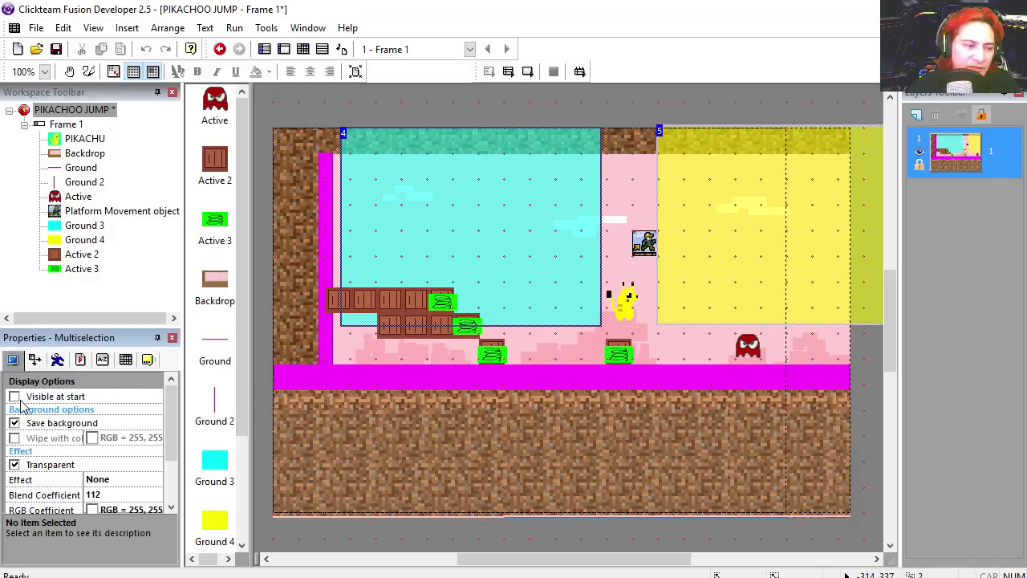
- Add a new Always event at the end of the event list
key(ctrl+e)
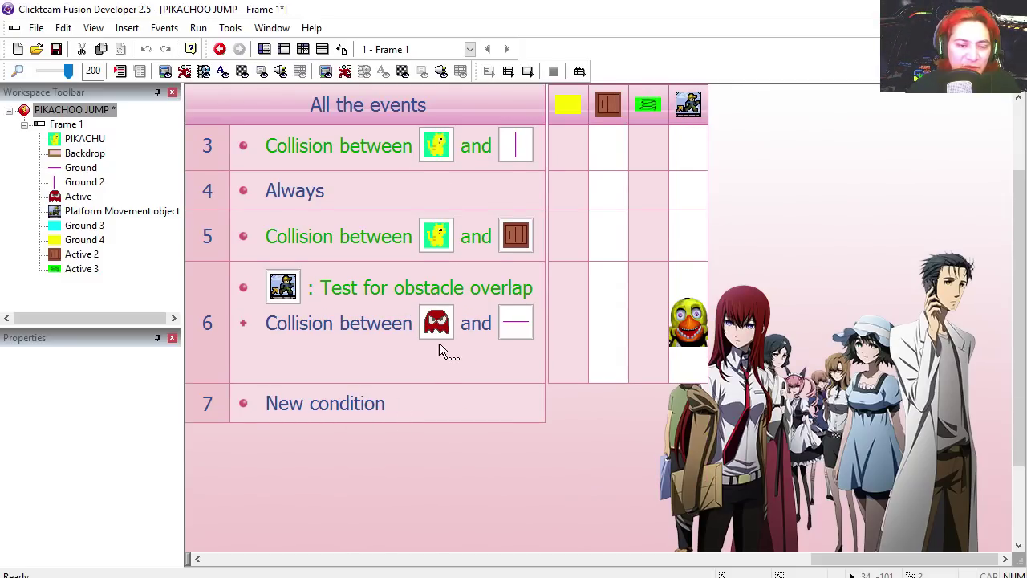
double_click(374, 402)
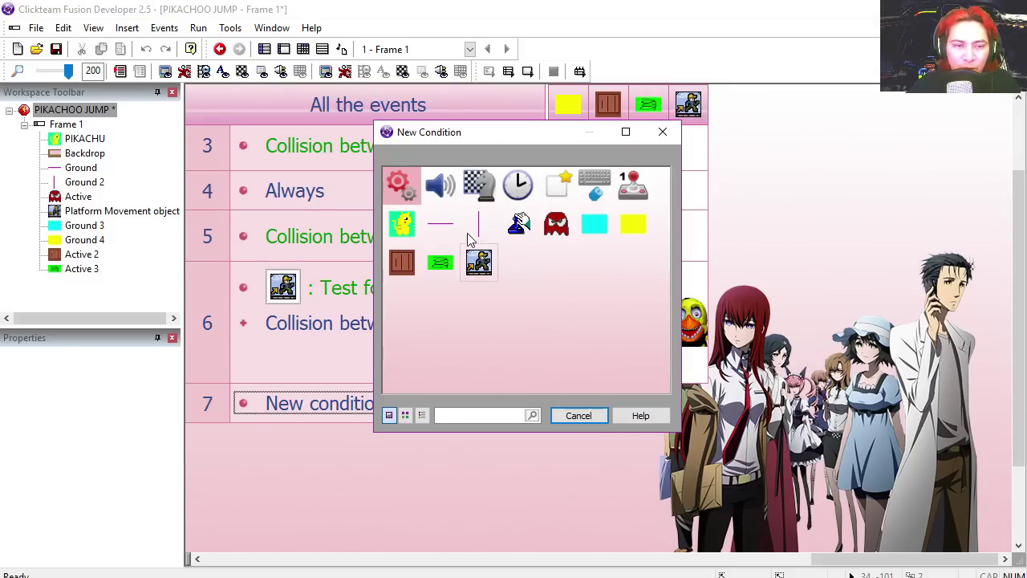
click(412, 195)
click(454, 200)
- In event 7, position Ground 3 at (0,0) from the red enemy, copy that action to Ground 4, and test-run the frame
right_click(687, 403)
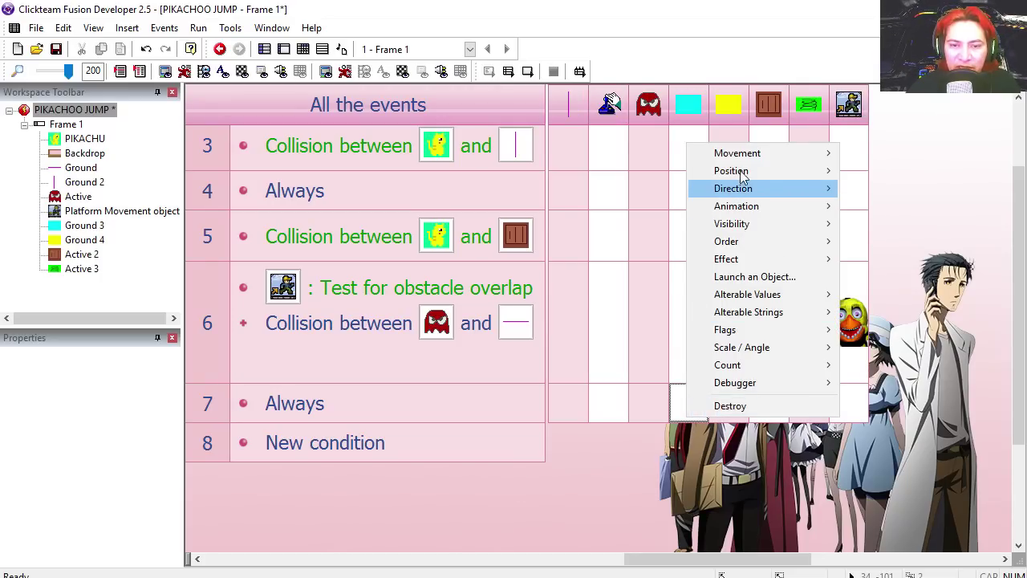
mouse_move(831, 177)
click(658, 173)
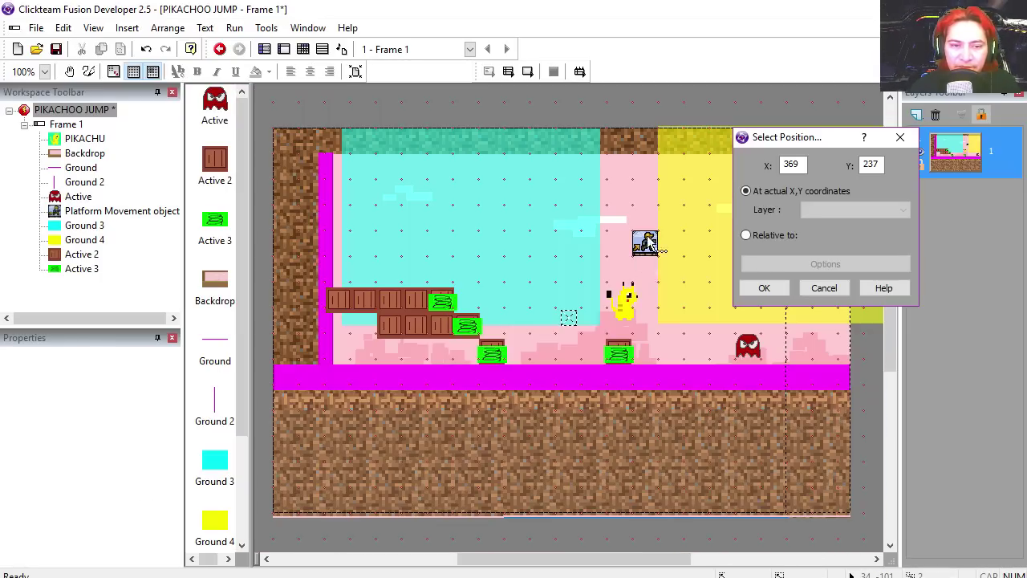
click(746, 360)
key(Return)
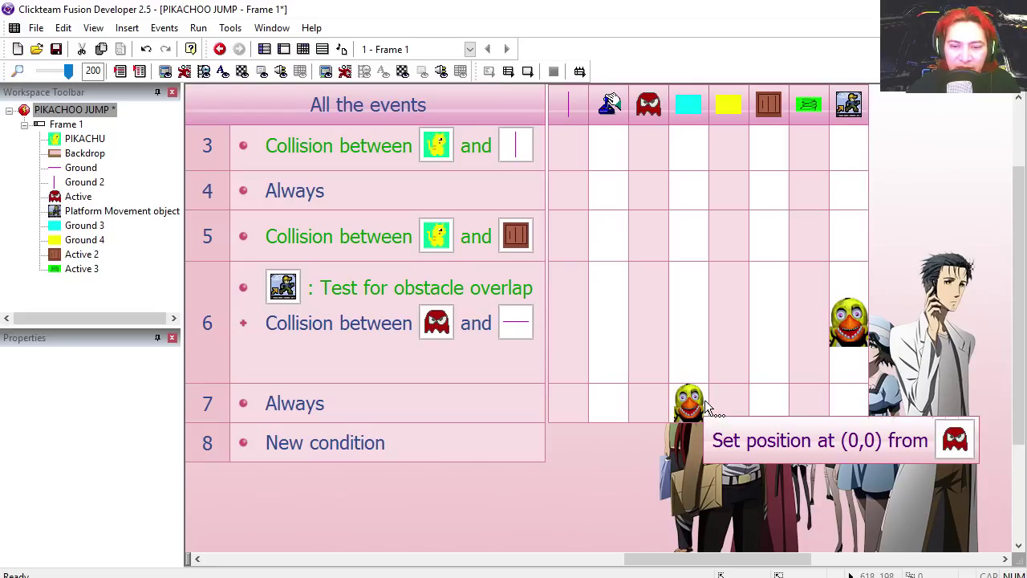
drag(704, 401, 732, 404)
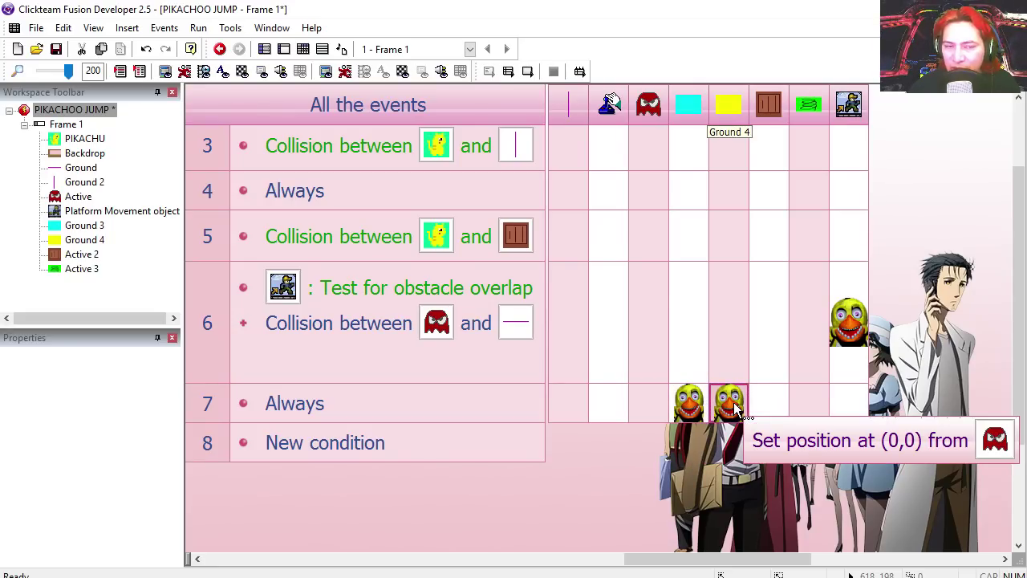
click(528, 73)
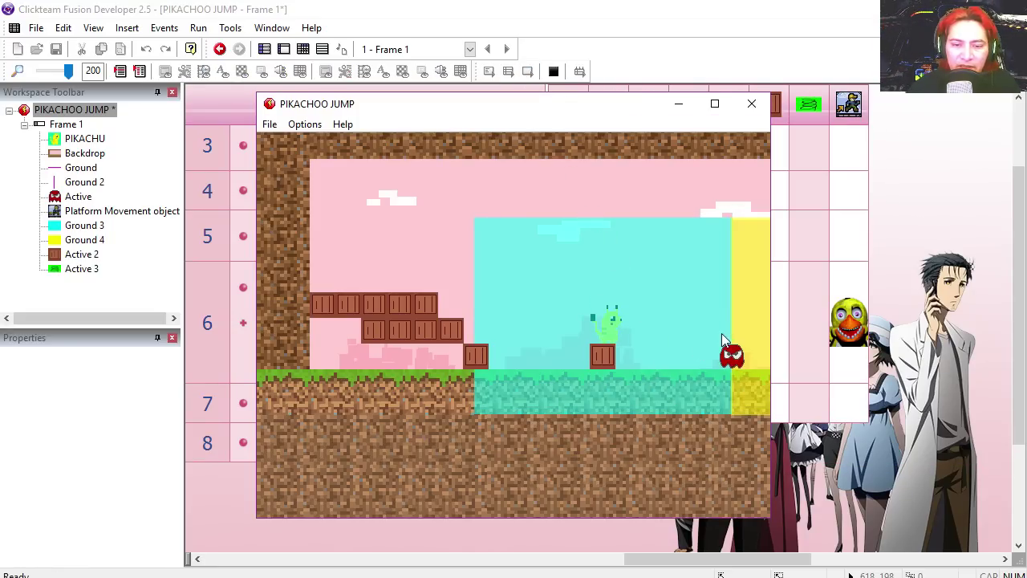
click(751, 104)
- Add a new event that tests whether PIKACHU is overlapping the cyan Ground 3 object
click(367, 340)
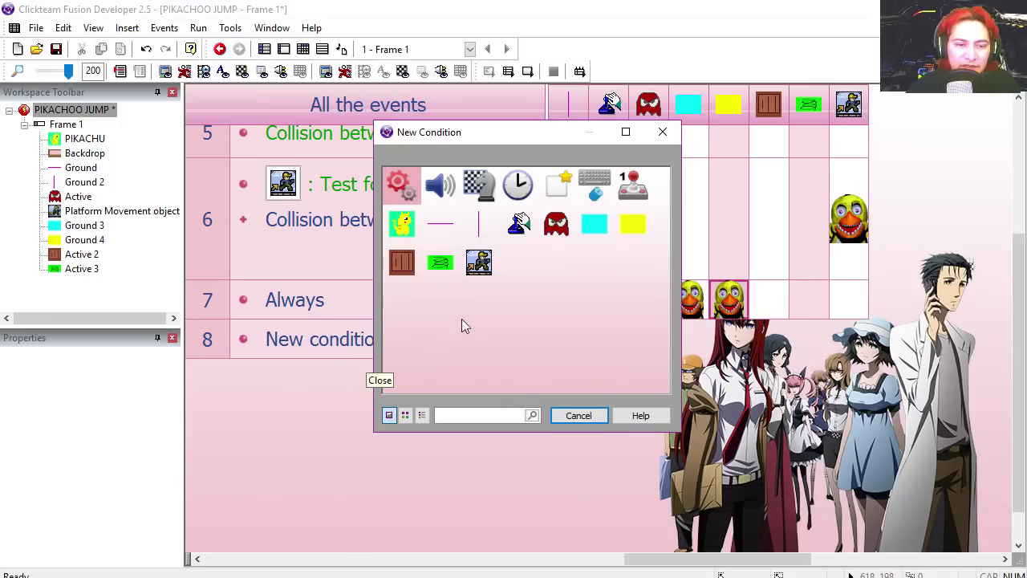
right_click(413, 230)
mouse_move(461, 243)
click(577, 240)
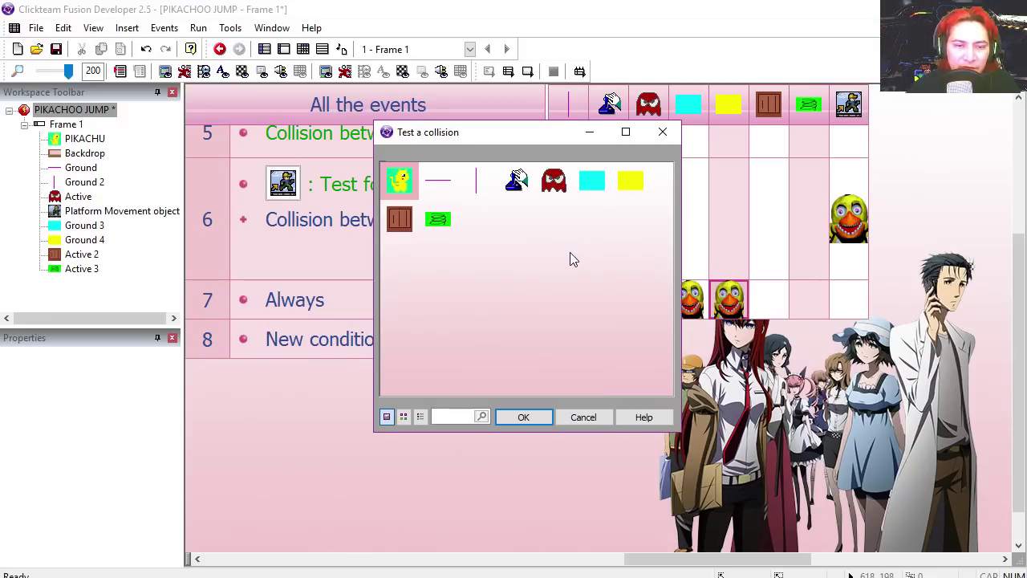
click(592, 182)
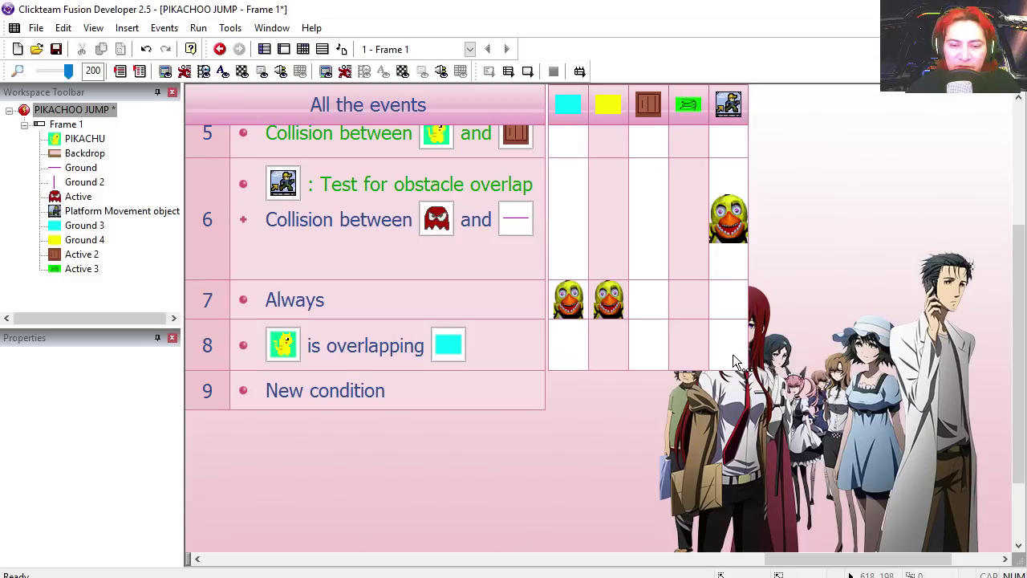
- Give event 8 the Platform Movement action "User is holding left input key" and test-run the frame
right_click(732, 353)
mouse_move(811, 269)
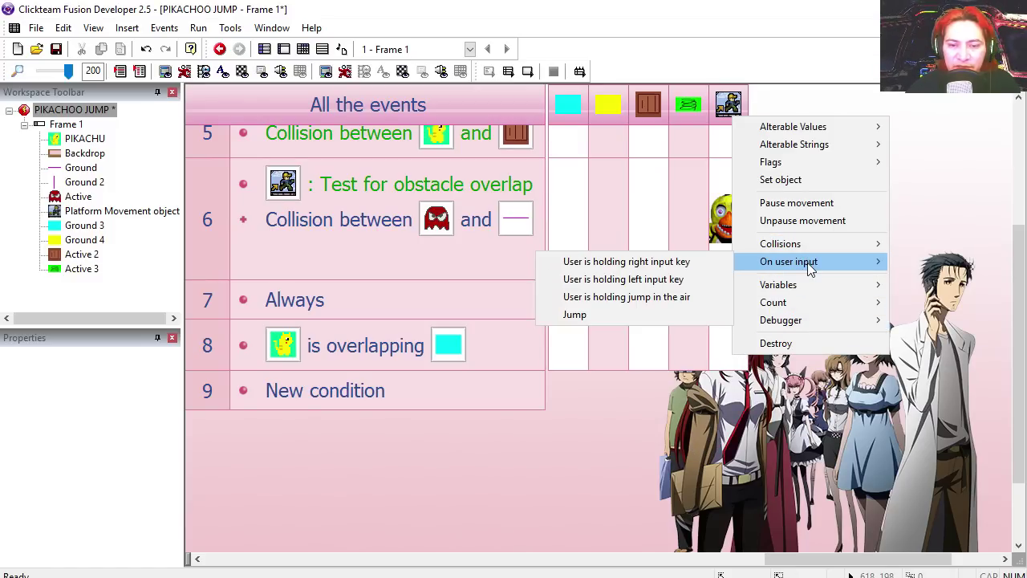
click(671, 280)
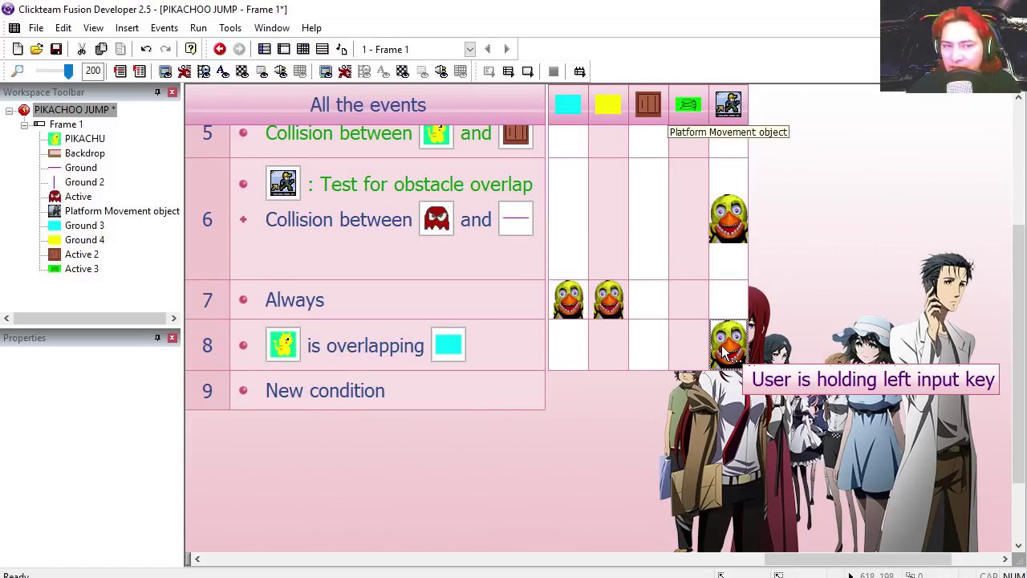
click(528, 72)
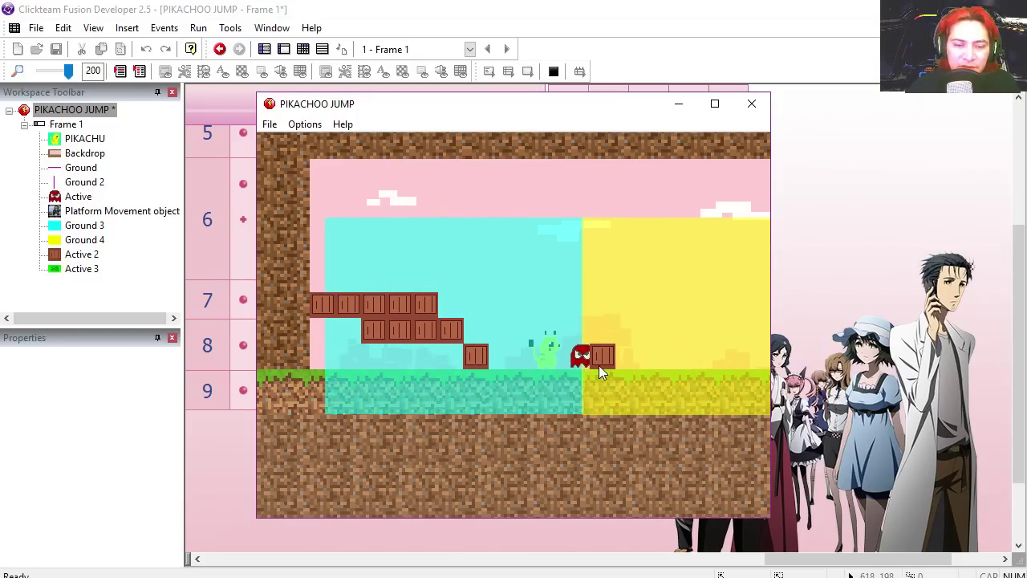
click(751, 105)
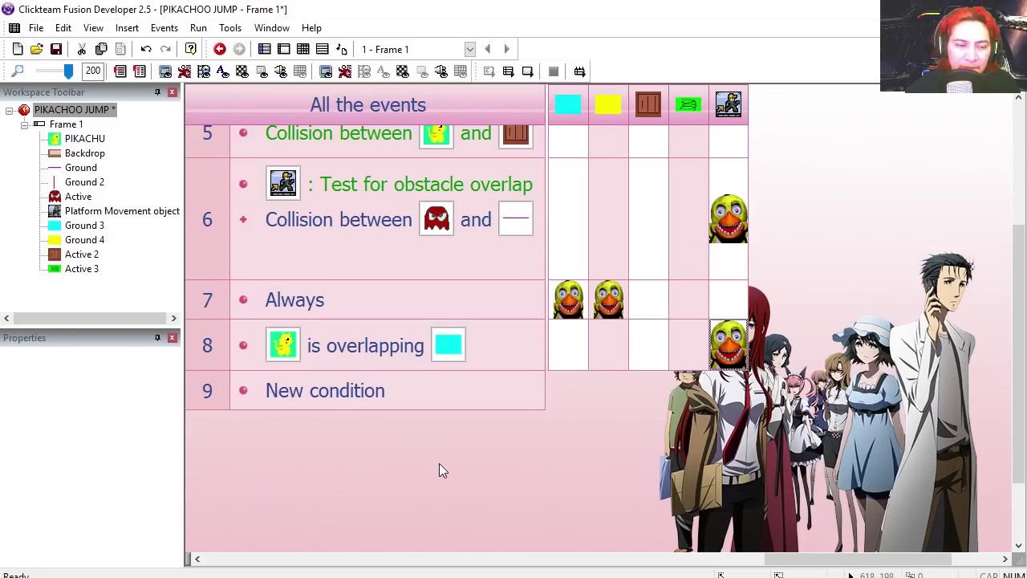
- Duplicate event 6 as event 9, change its collision target to the Active 2 crate, and test-run the frame
scroll(377, 417, up, 3)
click(222, 373)
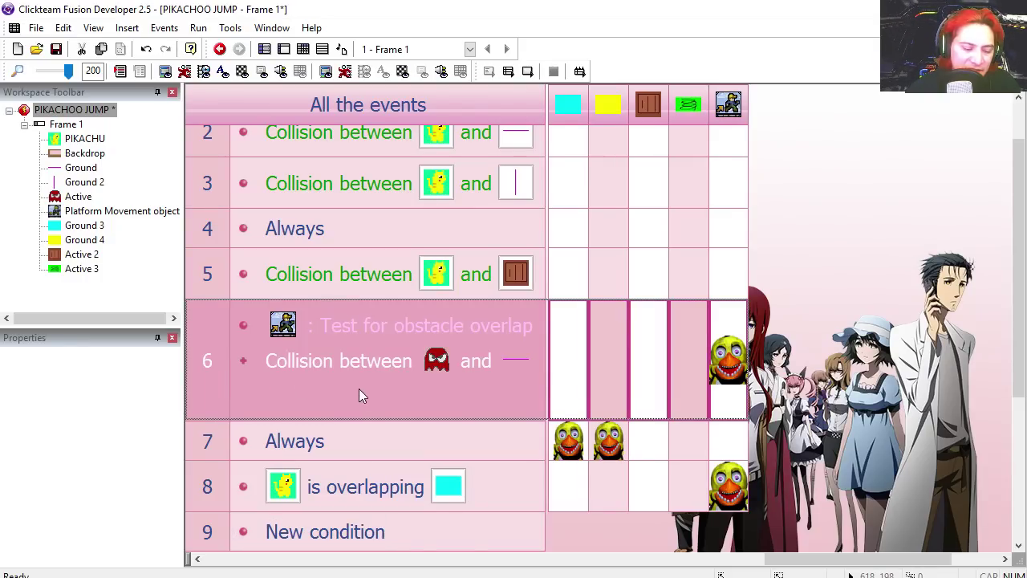
scroll(357, 388, down, 3)
key(ctrl+v)
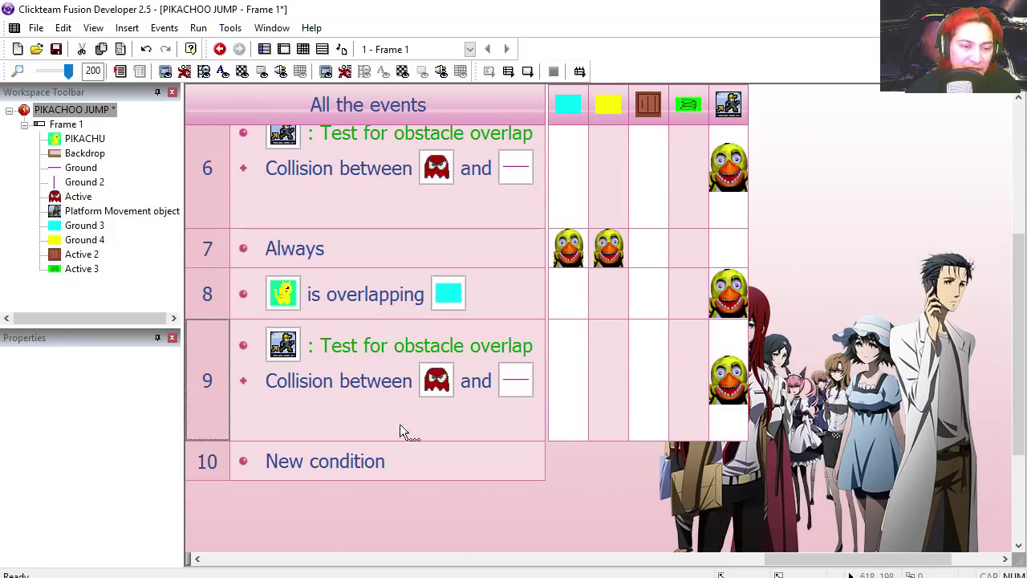
double_click(515, 378)
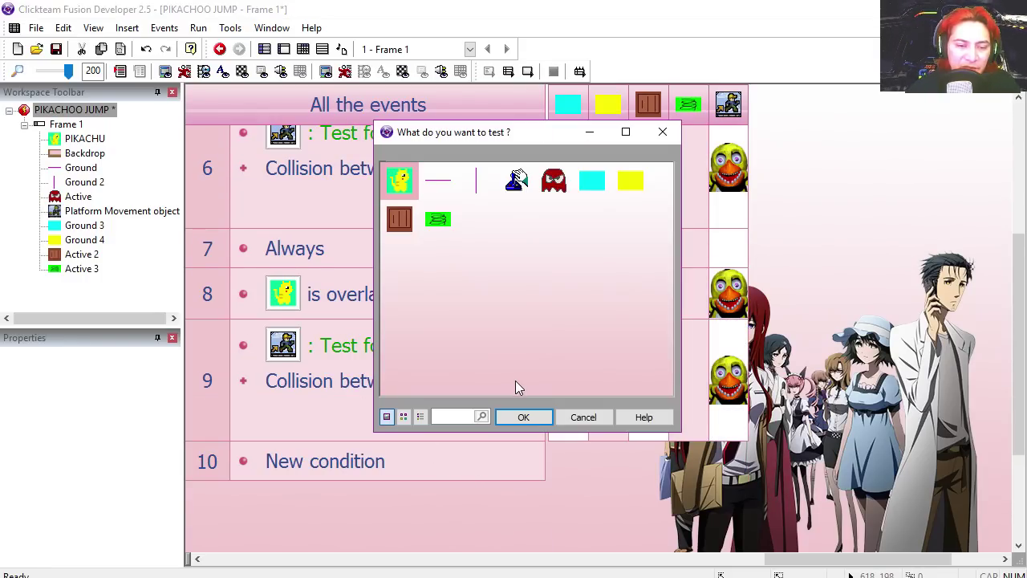
double_click(399, 217)
click(532, 71)
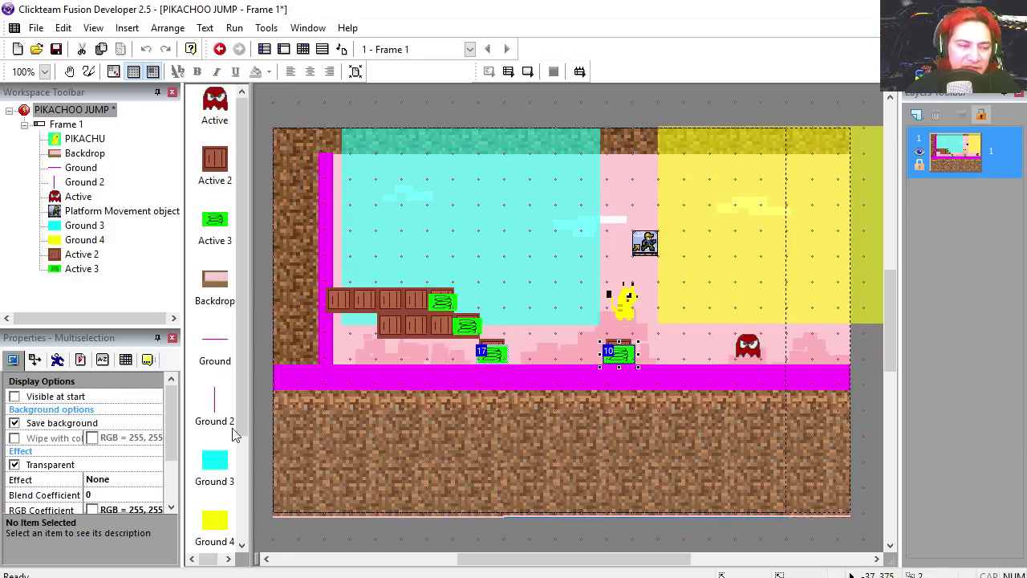
- Duplicate event 9 as event 10 and change its collision target to the green Active 3 object
key(ctrl+e)
click(209, 302)
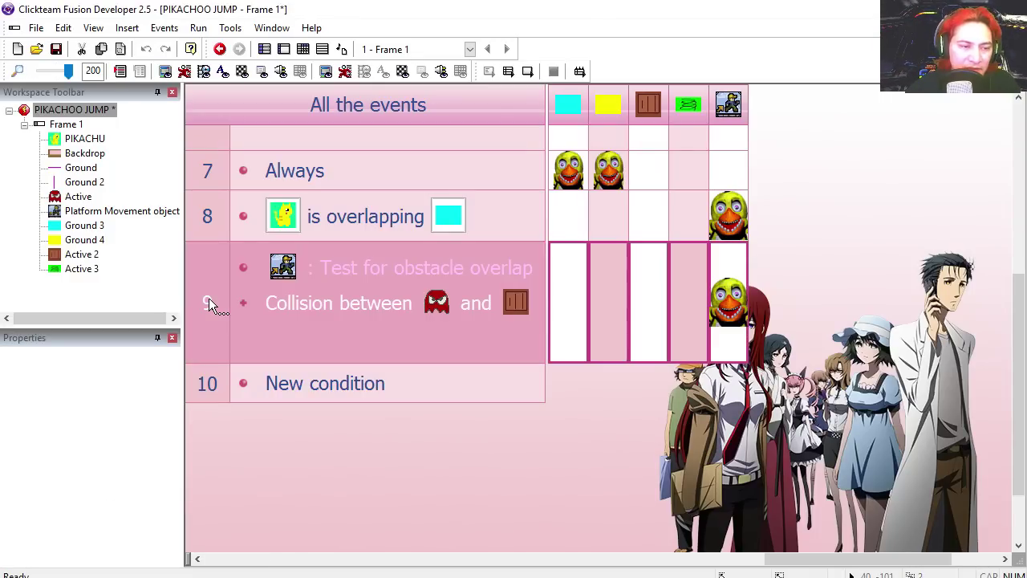
key(ctrl+c)
key(ctrl+v)
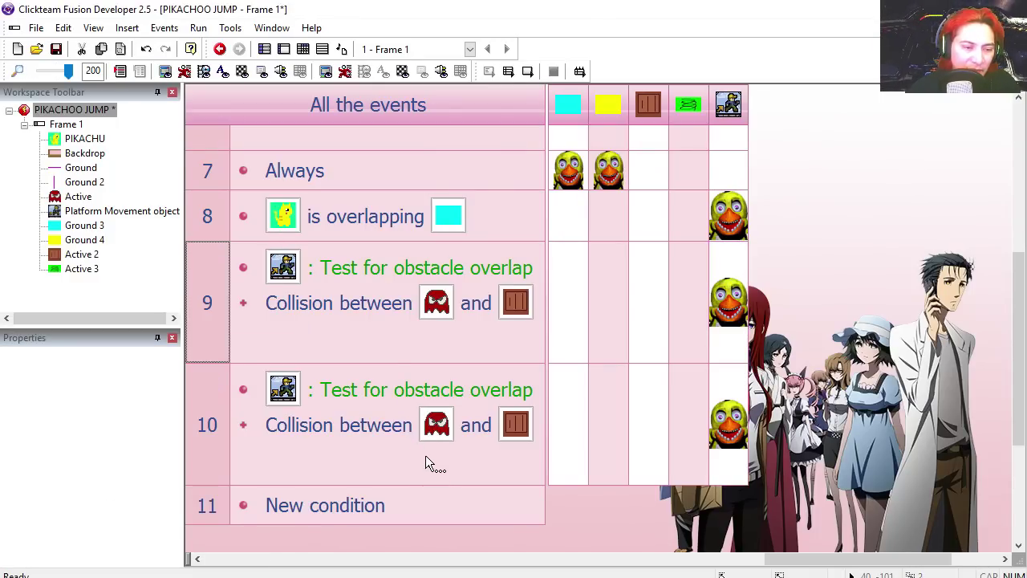
scroll(469, 473, down, 1)
double_click(514, 328)
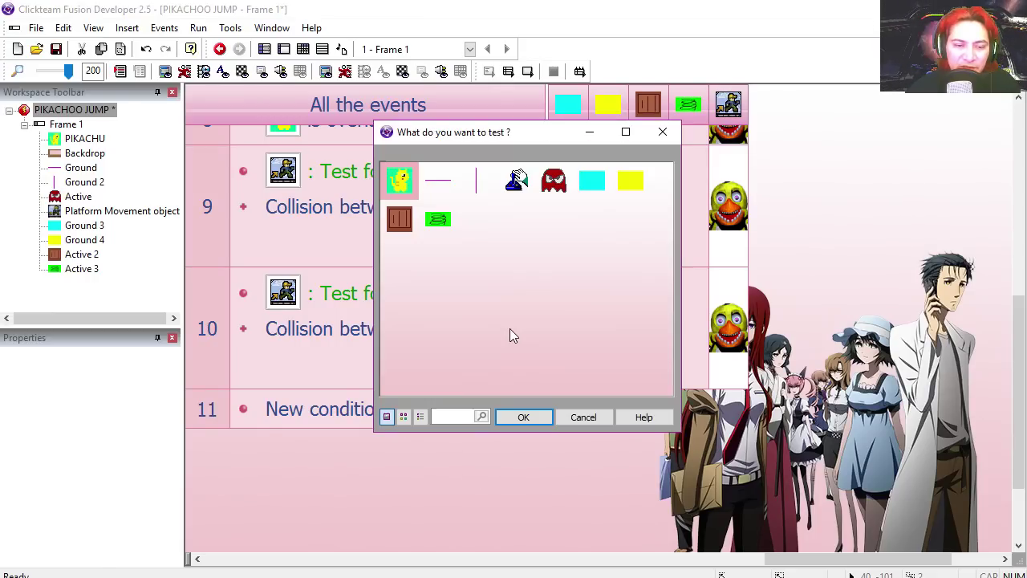
double_click(438, 219)
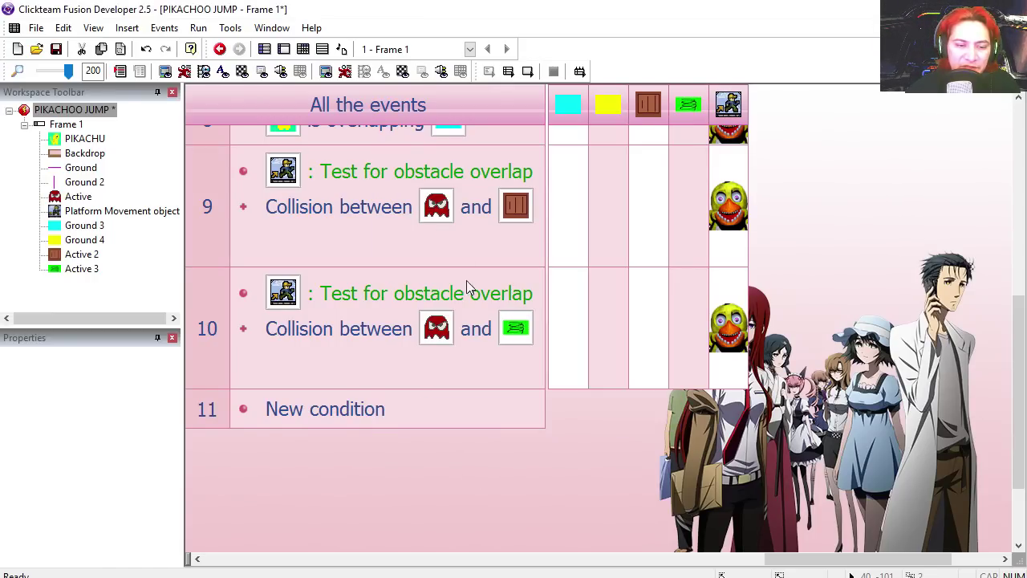
- Replace event 10's Platform Movement action with Jump and test-run the frame
click(729, 350)
key(Delete)
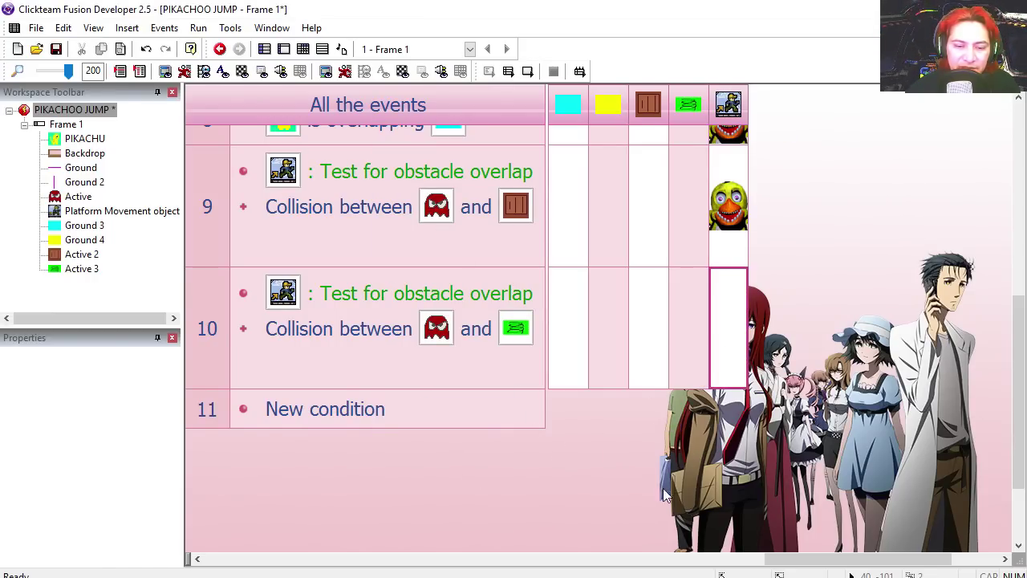
right_click(731, 366)
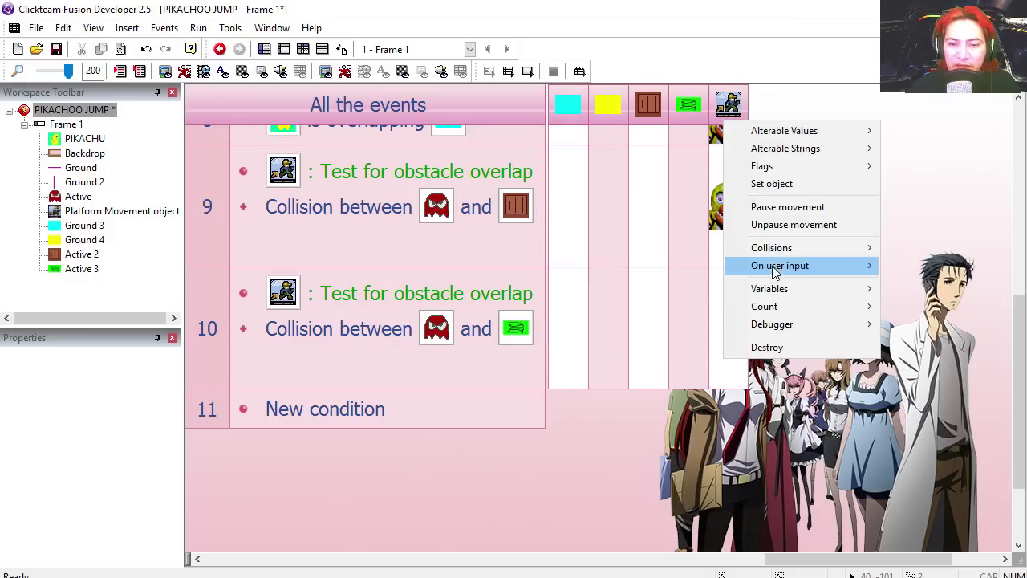
mouse_move(776, 266)
click(582, 302)
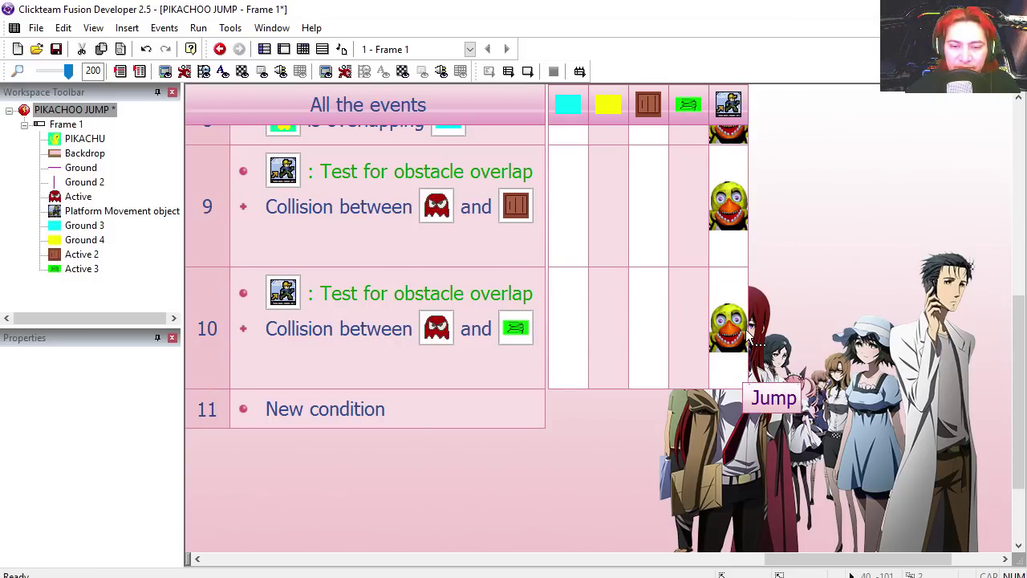
click(527, 71)
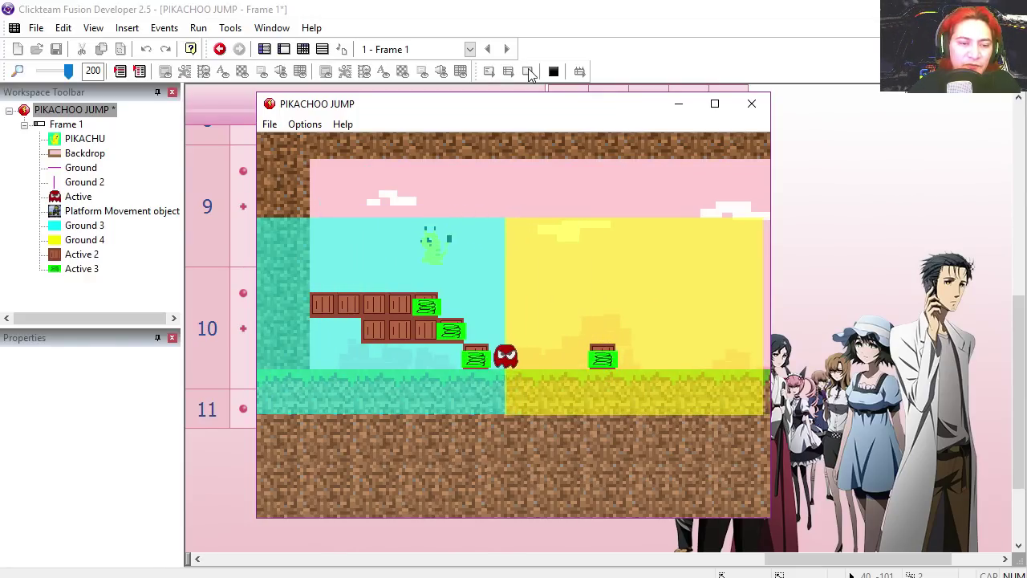
click(751, 106)
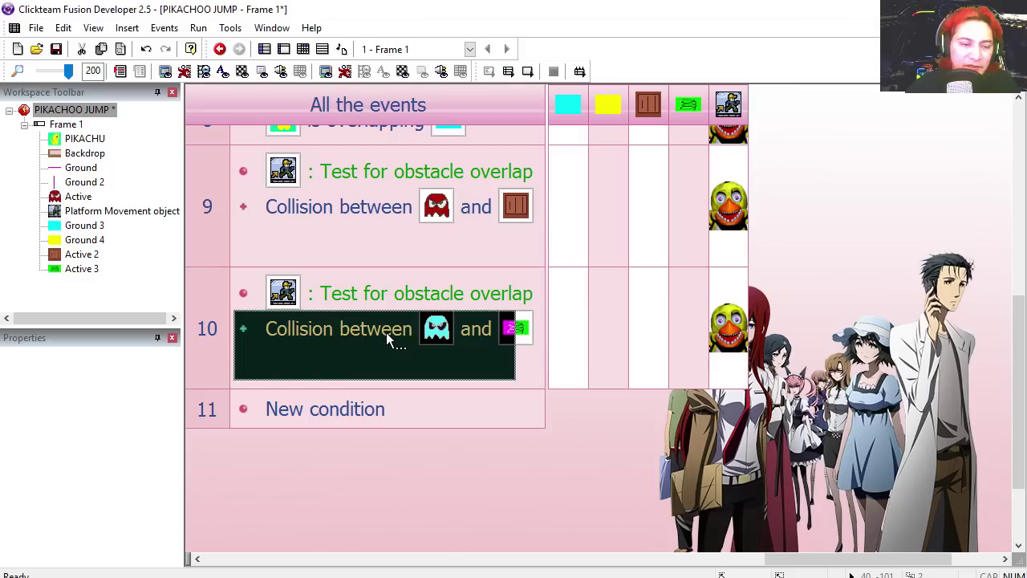
- Add the Platform Movement object's "Object is falling" condition to event 10 below its collision condition and negate it
right_click(386, 332)
click(450, 399)
click(492, 265)
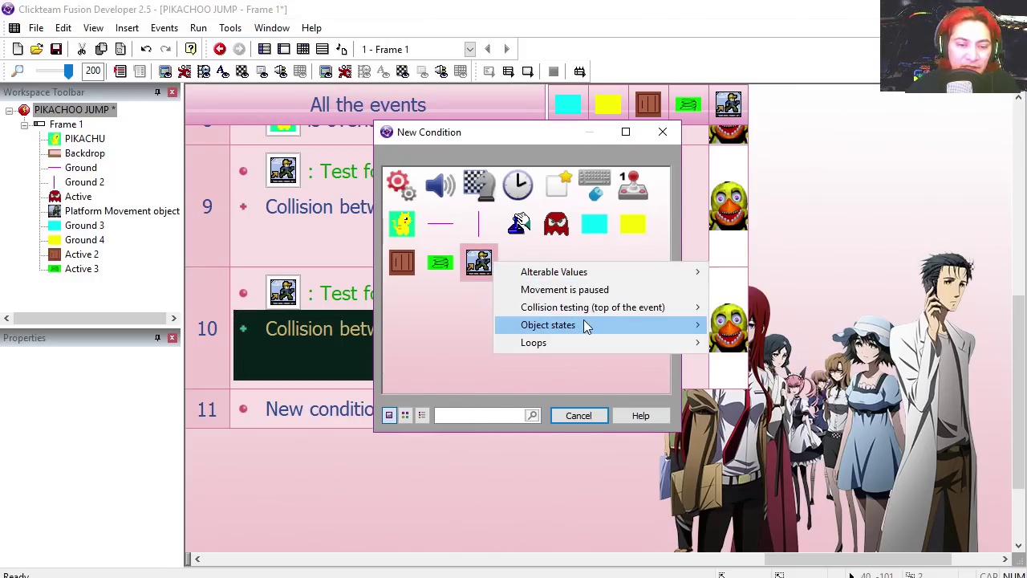
mouse_move(585, 325)
click(761, 365)
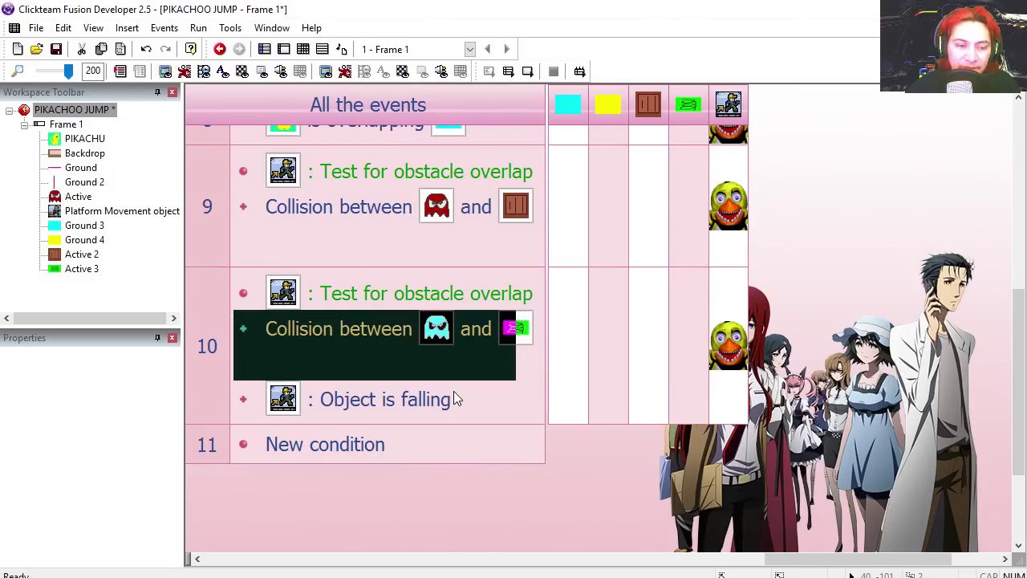
click(426, 401)
right_click(424, 401)
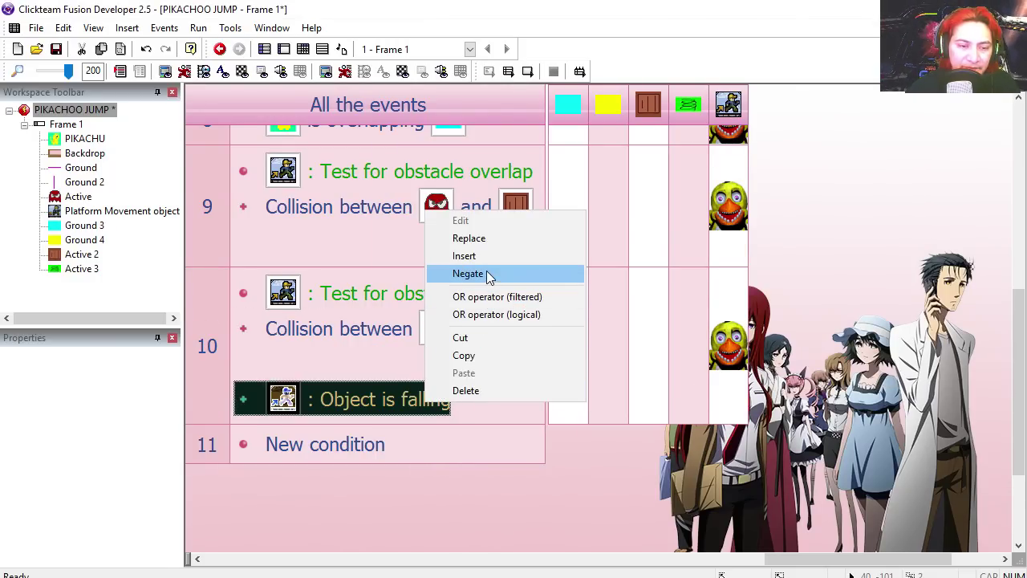
click(489, 276)
- In the frame editor, turn off Visible at start for the cyan Ground 3 zone and the green Active 3 object
key(ctrl+m)
click(16, 397)
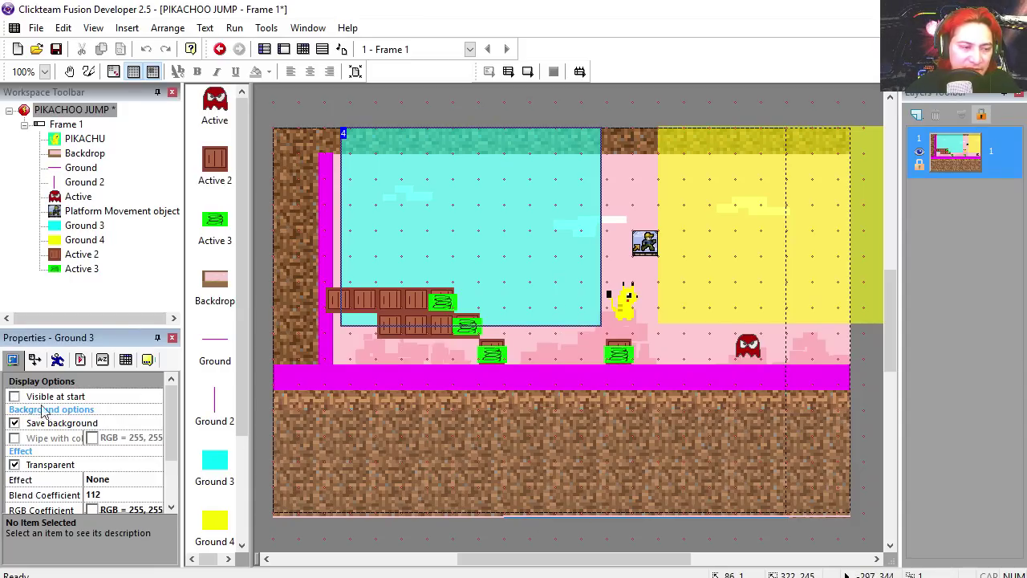
click(496, 357)
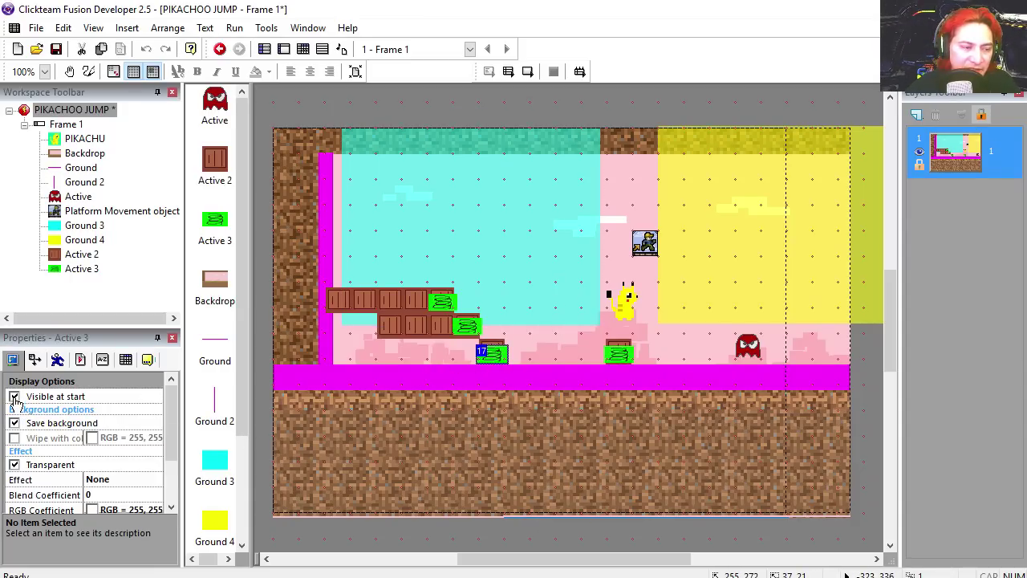
click(14, 396)
- Run the frame and move the player across the crates to test whether the red enemy follows and jumps
click(525, 73)
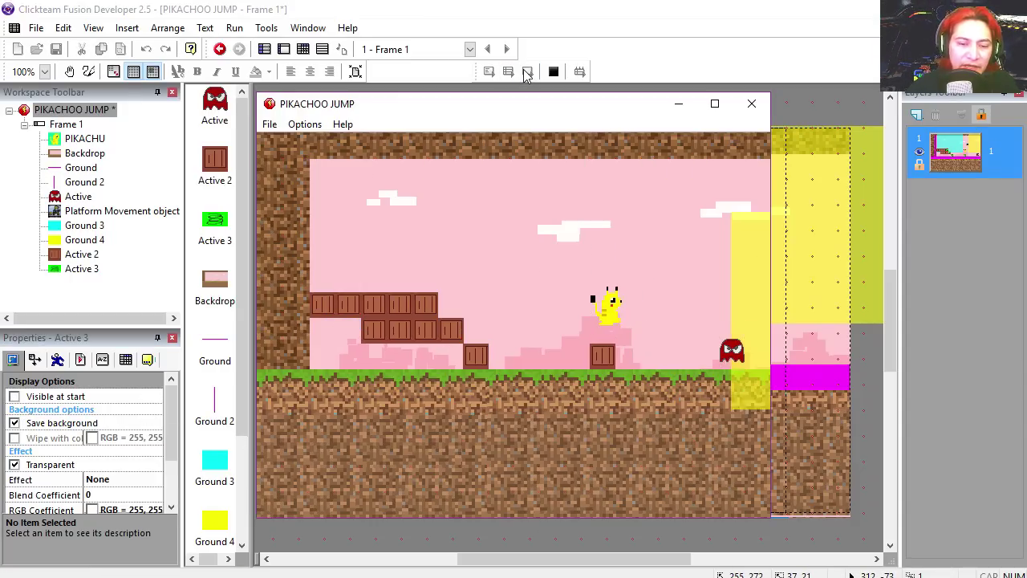
key(Left)
key(space)
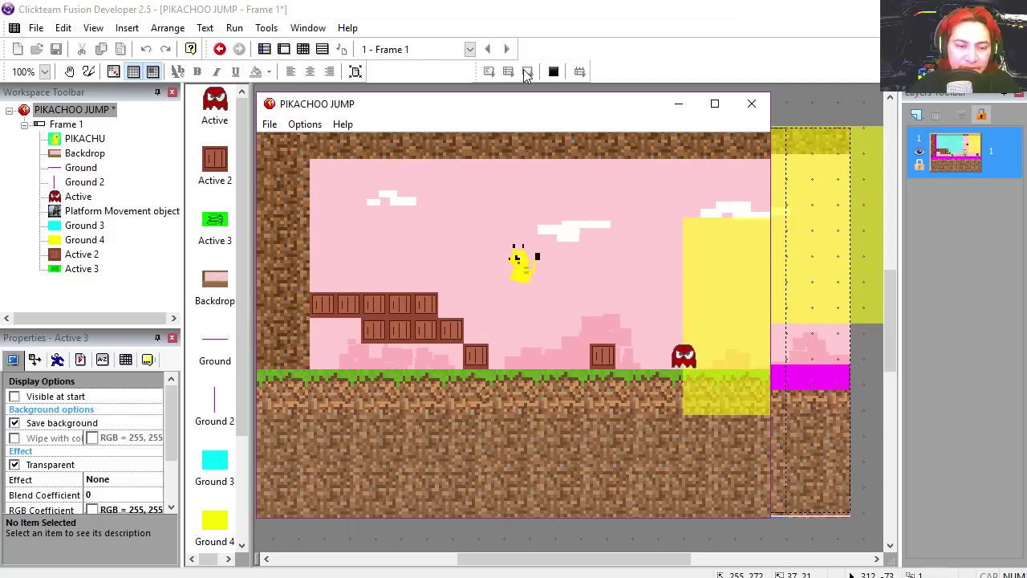
key(space)
key(Left)
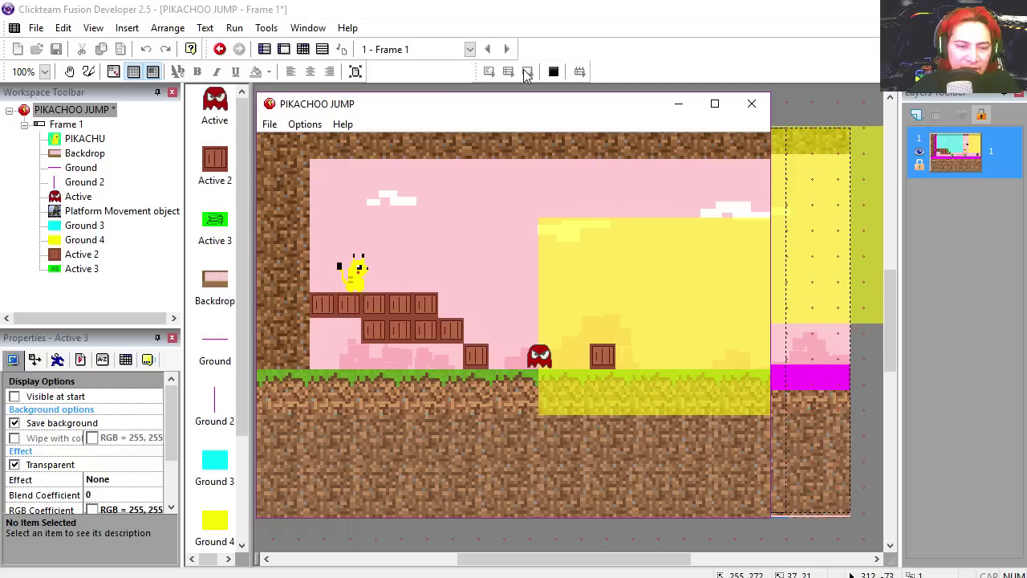
key(Left)
key(Right)
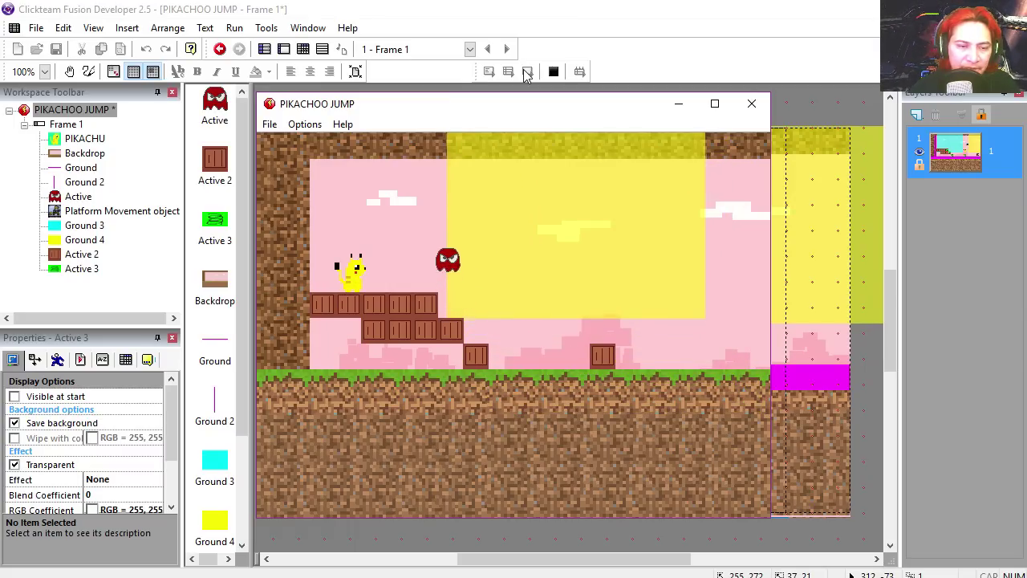
key(Right)
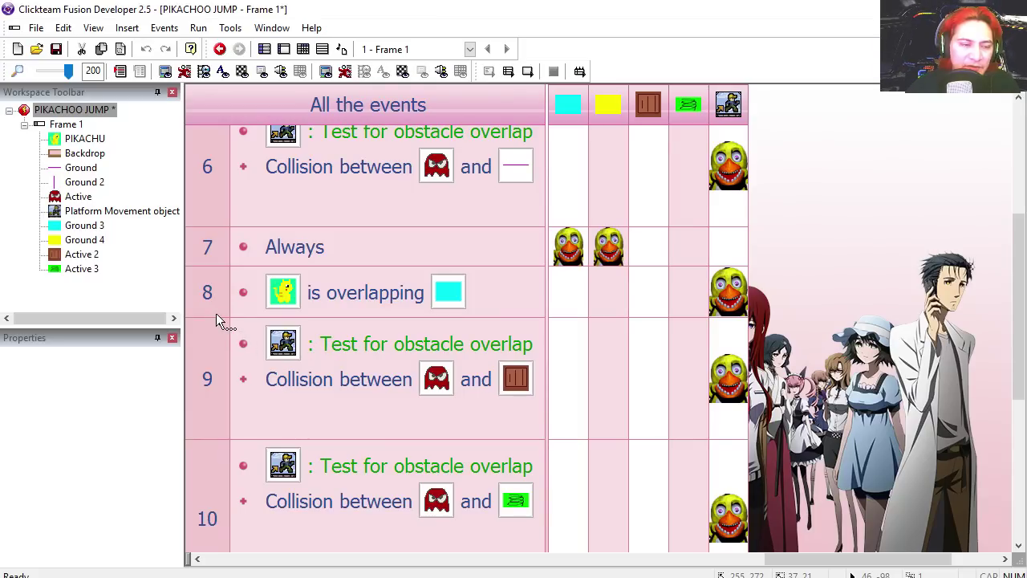
- Duplicate event 8 as event 9 and change its overlap target to the yellow Ground 4 zone
click(214, 292)
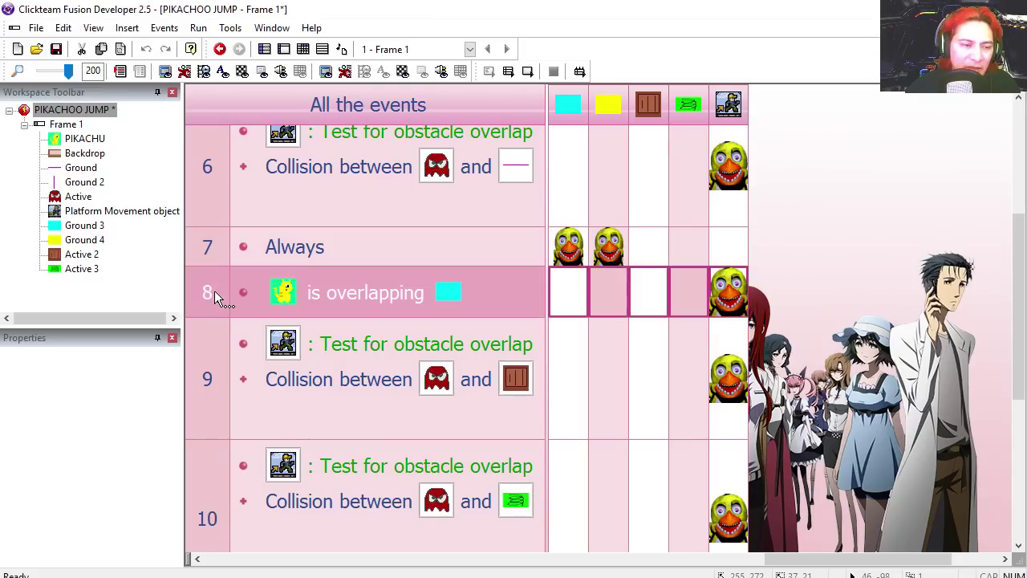
key(ctrl+c)
key(ctrl+v)
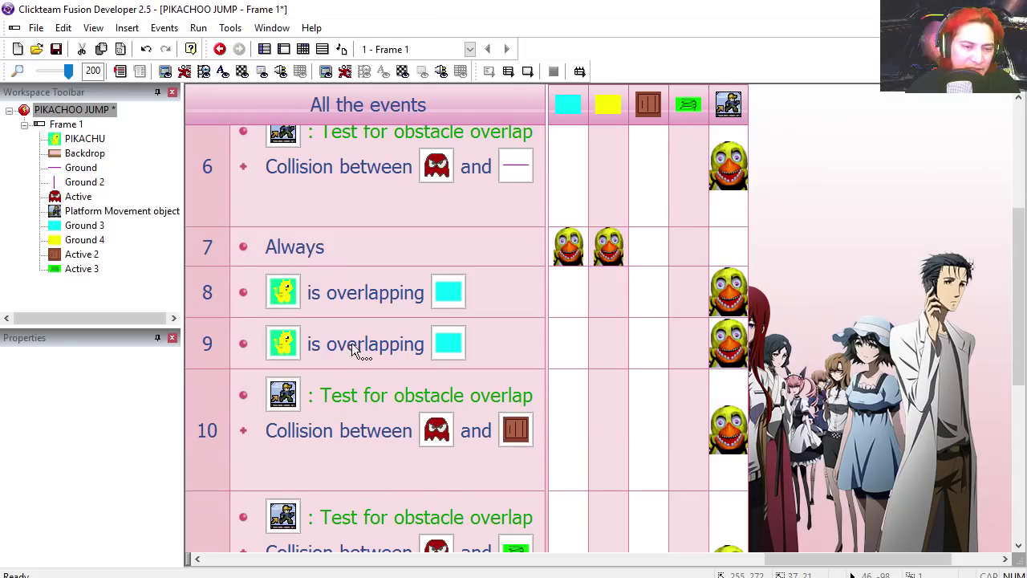
double_click(450, 345)
double_click(628, 176)
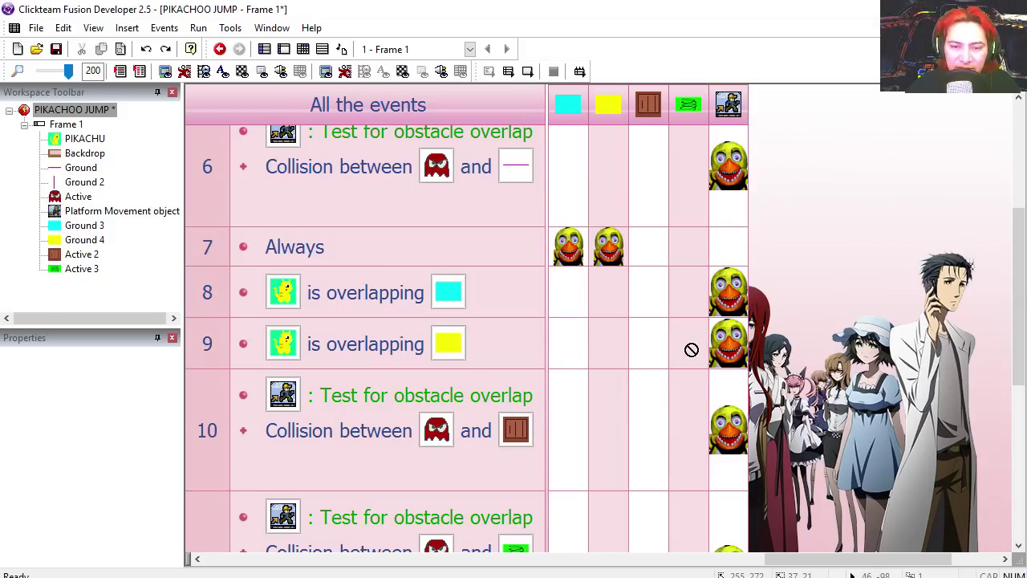
- Replace event 9's Platform Movement action with one from the On user input group
click(727, 349)
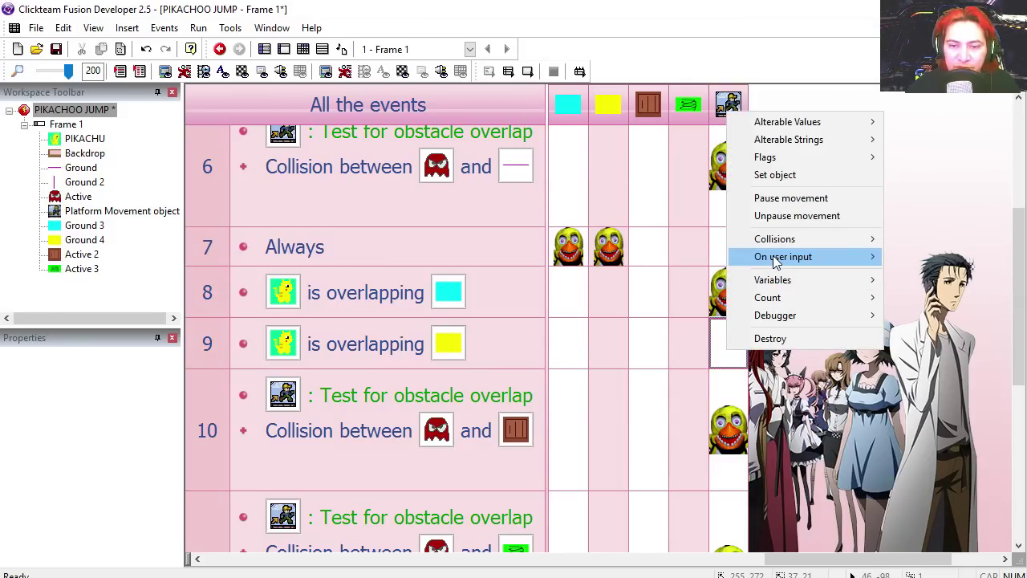
mouse_move(775, 259)
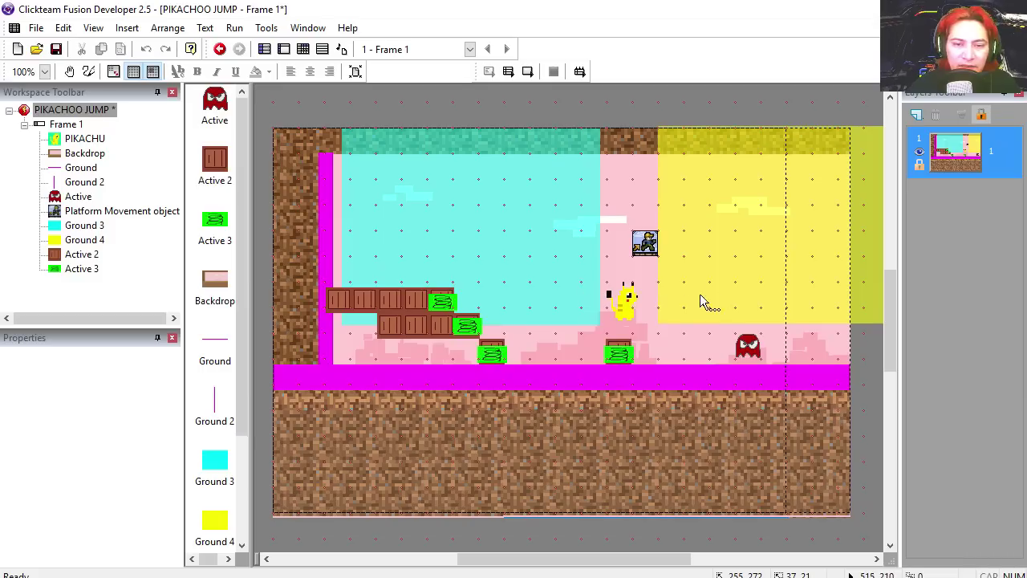
- Turn off Visible at start for the yellow Ground 4 zone and launch the frame
click(704, 288)
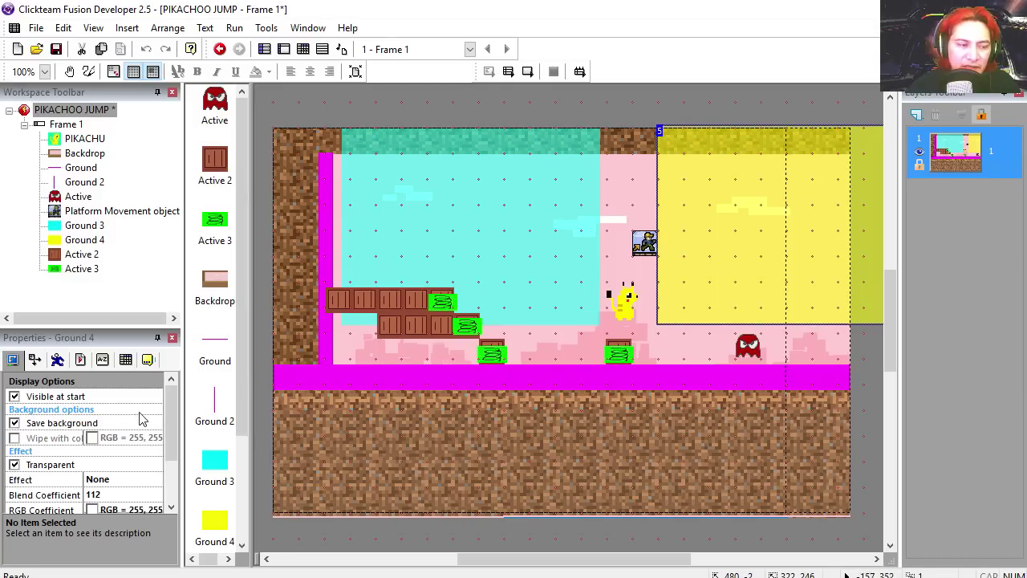
click(14, 397)
click(527, 72)
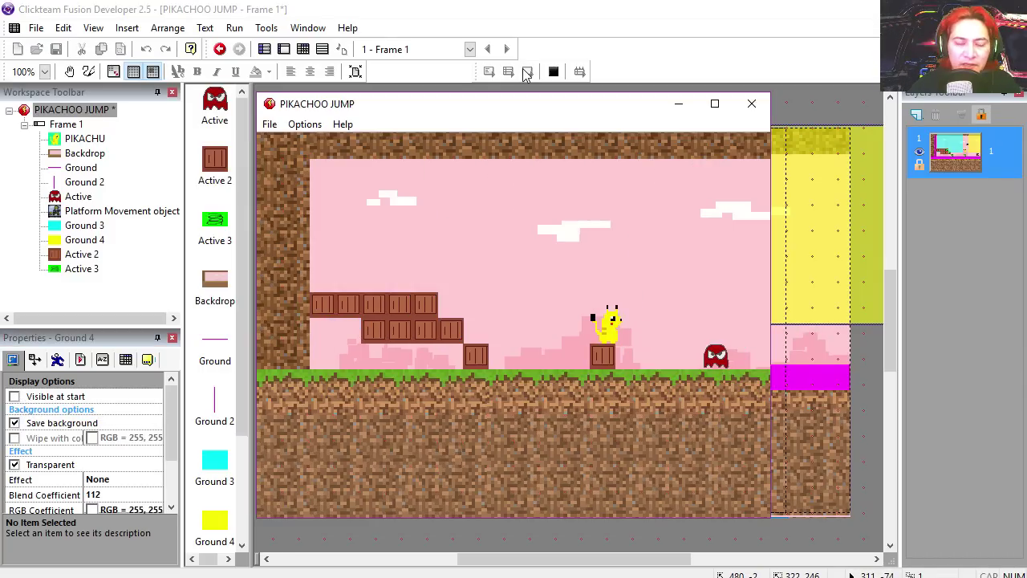
- Play the frame, moving and jumping the player in both directions over the crates to test the enemy's pursuit
key(Left)
key(Up)
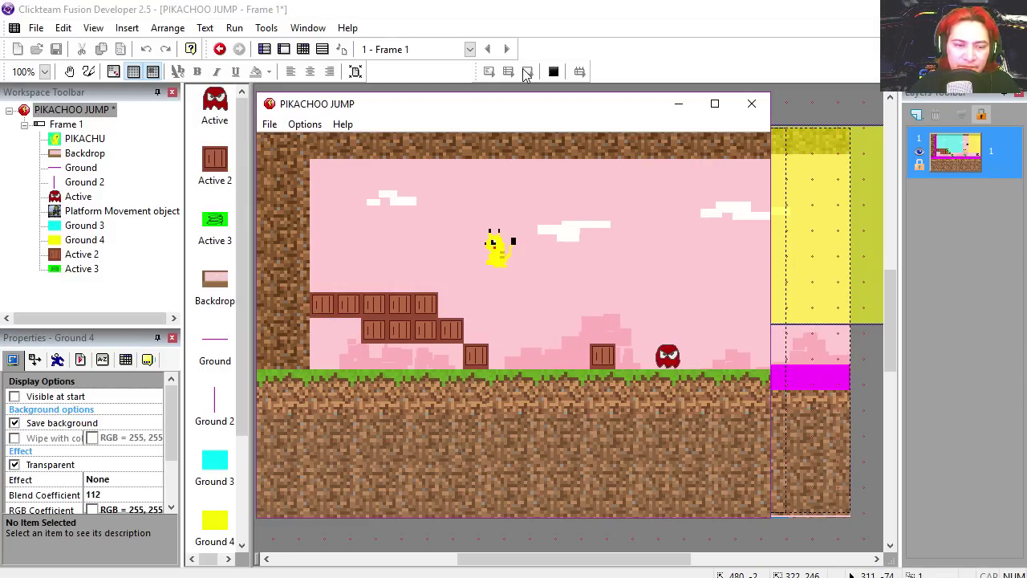
key(Up)
key(Left)
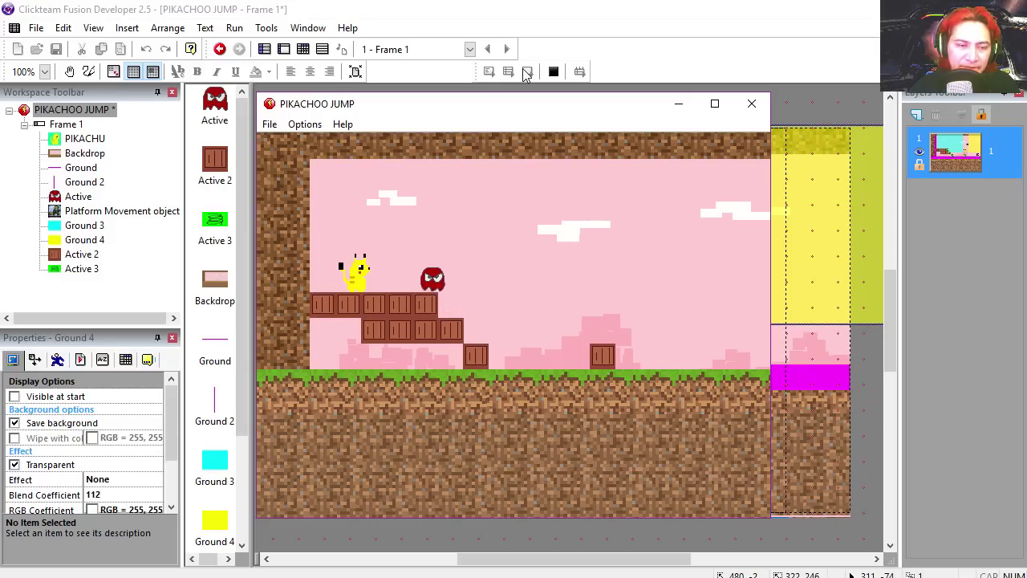
key(Left)
key(Right)
key(space)
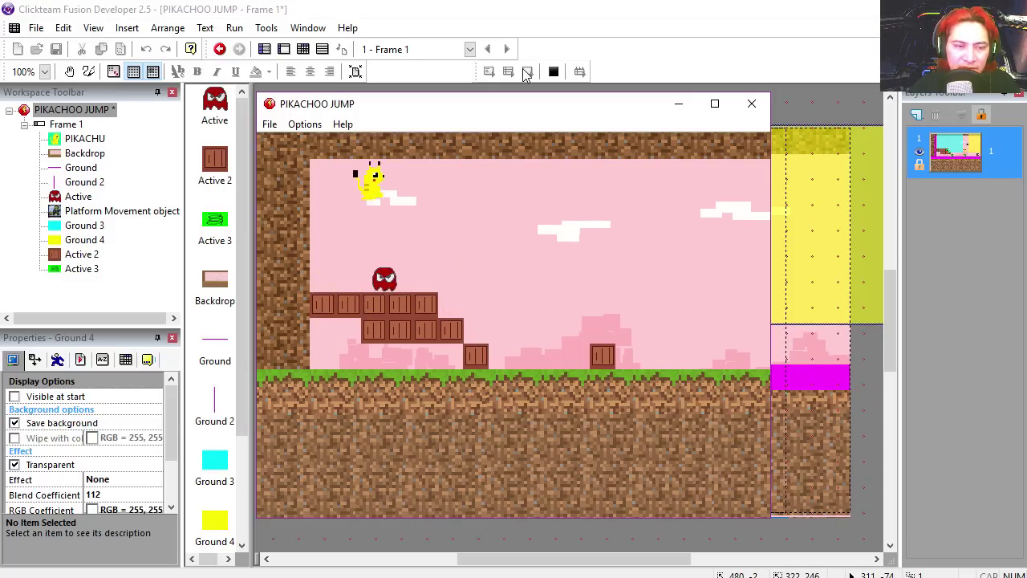
key(space)
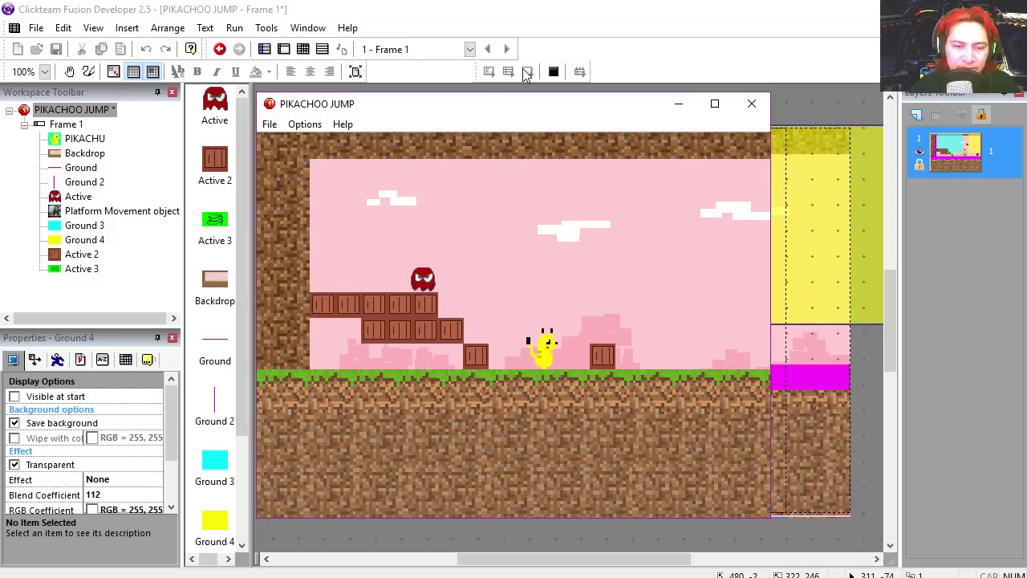
key(Up)
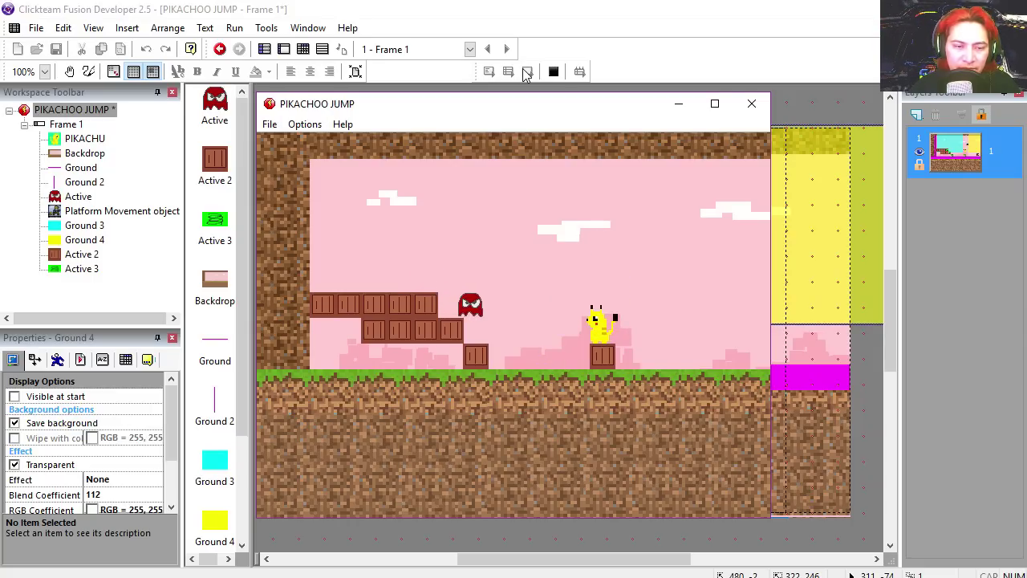
key(Right)
key(Up)
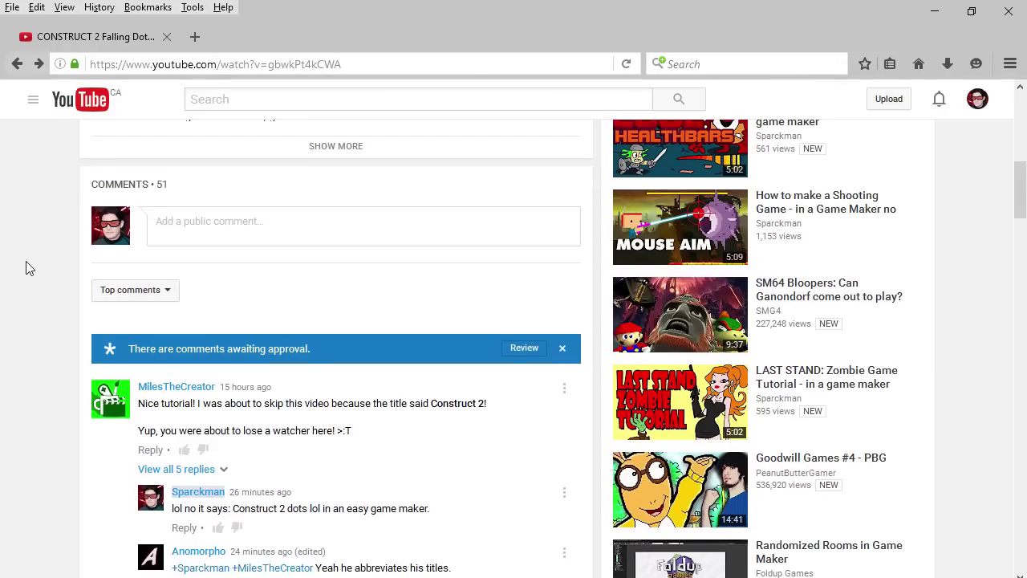
- In the YouTube comments in the web browser, open the Essential Horrors channel from its comment
scroll(26, 268, down, 5)
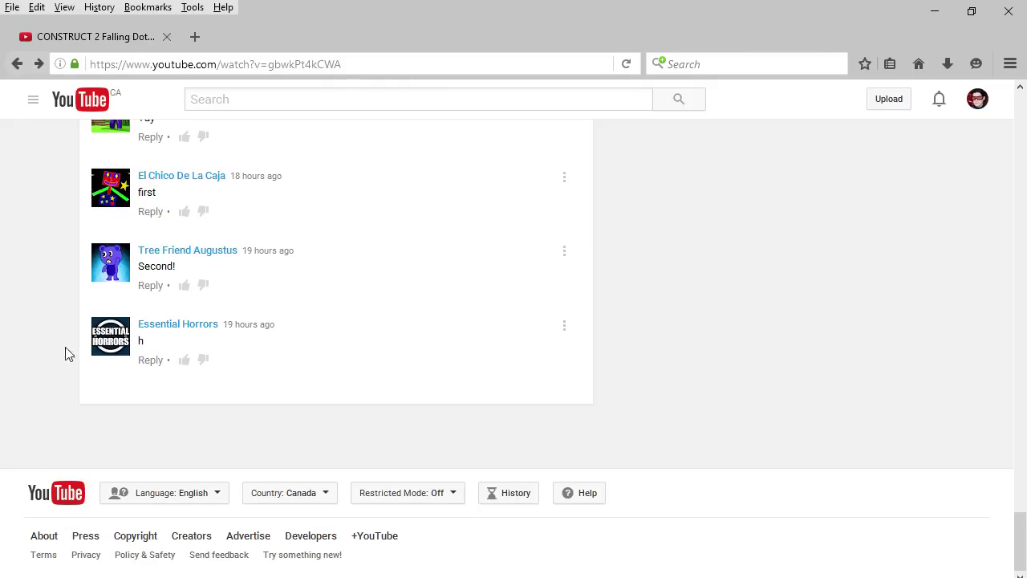
click(170, 329)
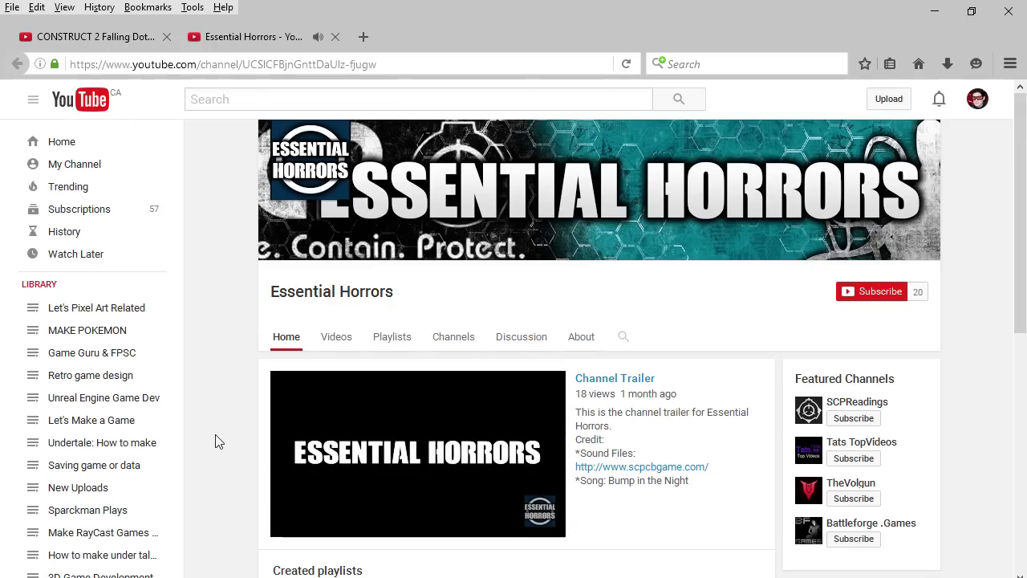